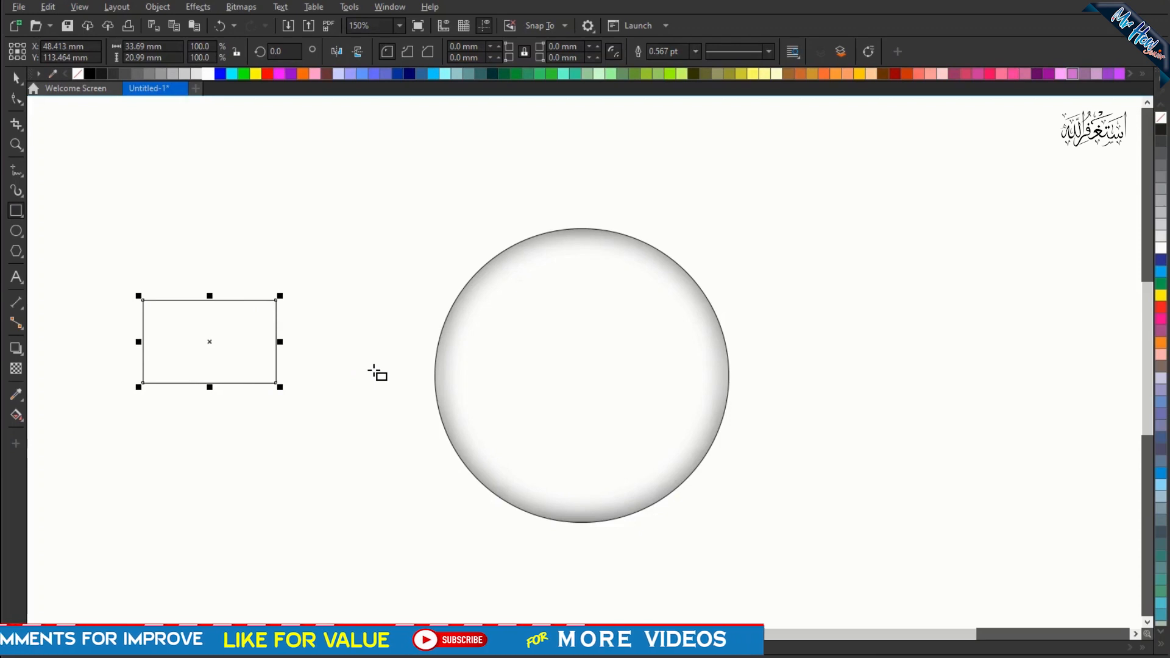
Round all four corners of the rectangle to about 5.3 mm and center it on the shaded circle
{"action": "key", "text": "F10"}
{"action": "left_click", "coordinate": [276, 300]}
{"action": "left_click_drag", "start_coordinate": [275, 300], "coordinate": [256, 302]}
{"action": "left_click", "coordinate": [14, 75]}
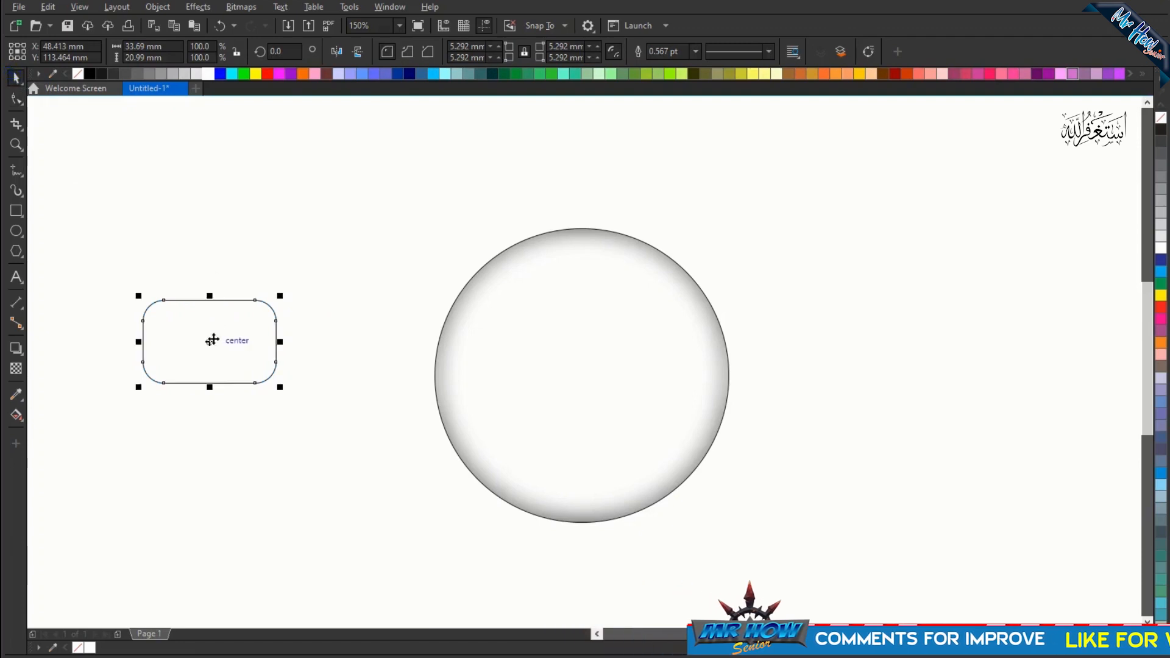
{"action": "left_click_drag", "start_coordinate": [210, 342], "coordinate": [580, 375]}
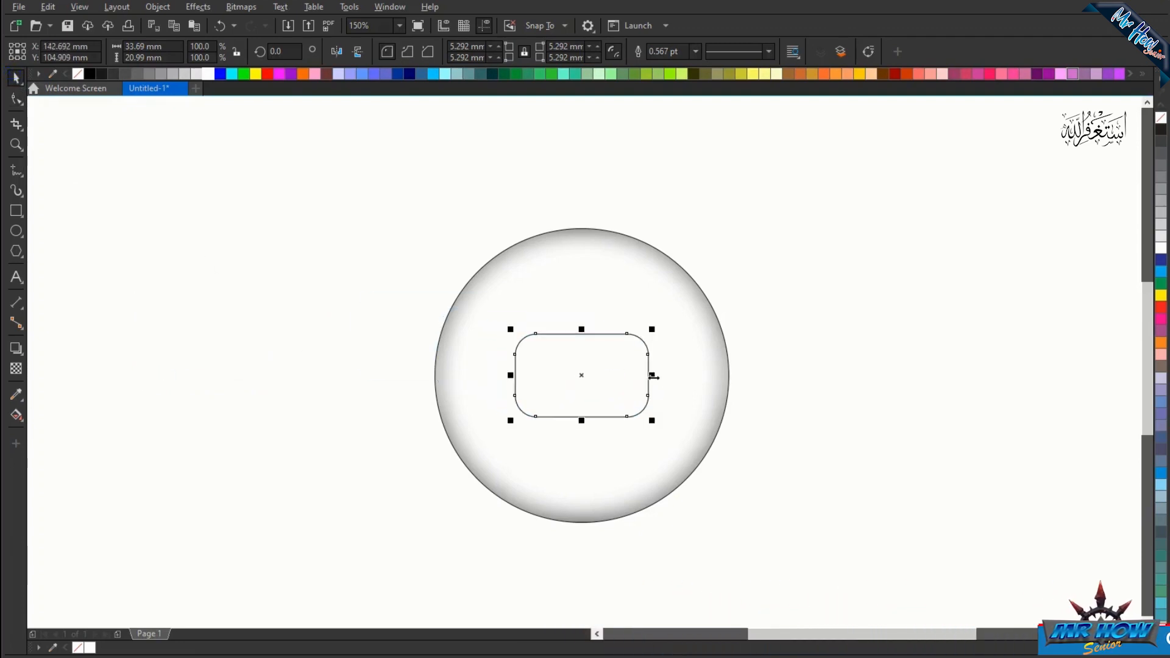
Fill the rounded rectangle with a diagonal linear gradient from red at its upper left to dark red at its lower right
{"action": "left_click", "coordinate": [268, 74]}
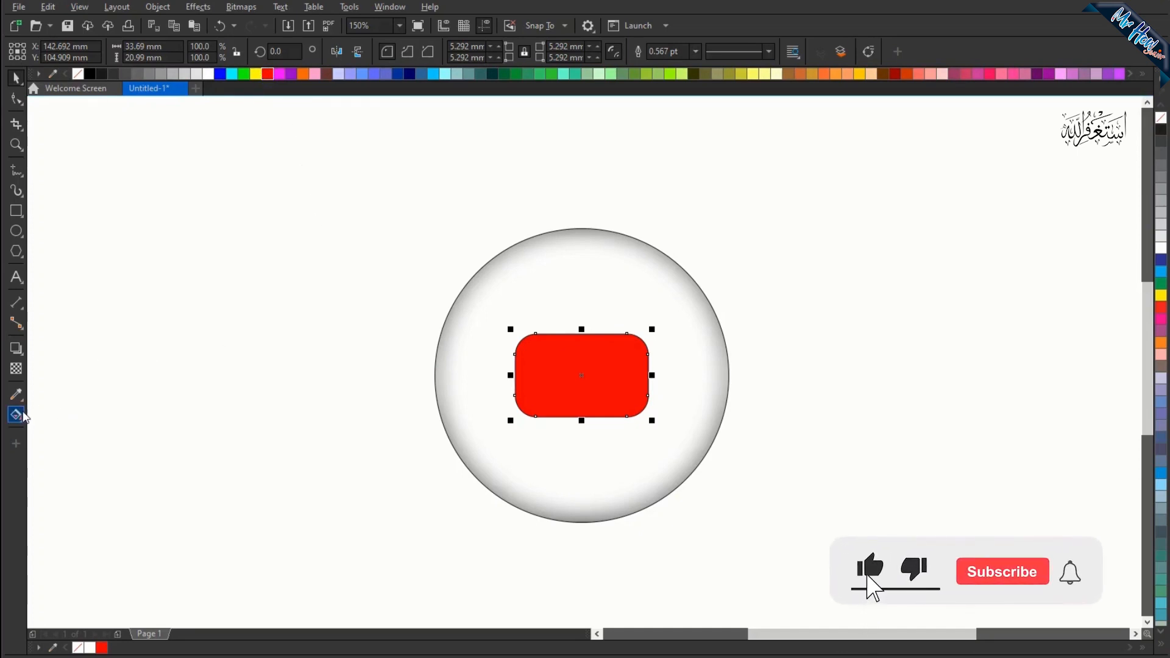
{"action": "left_click", "coordinate": [18, 415]}
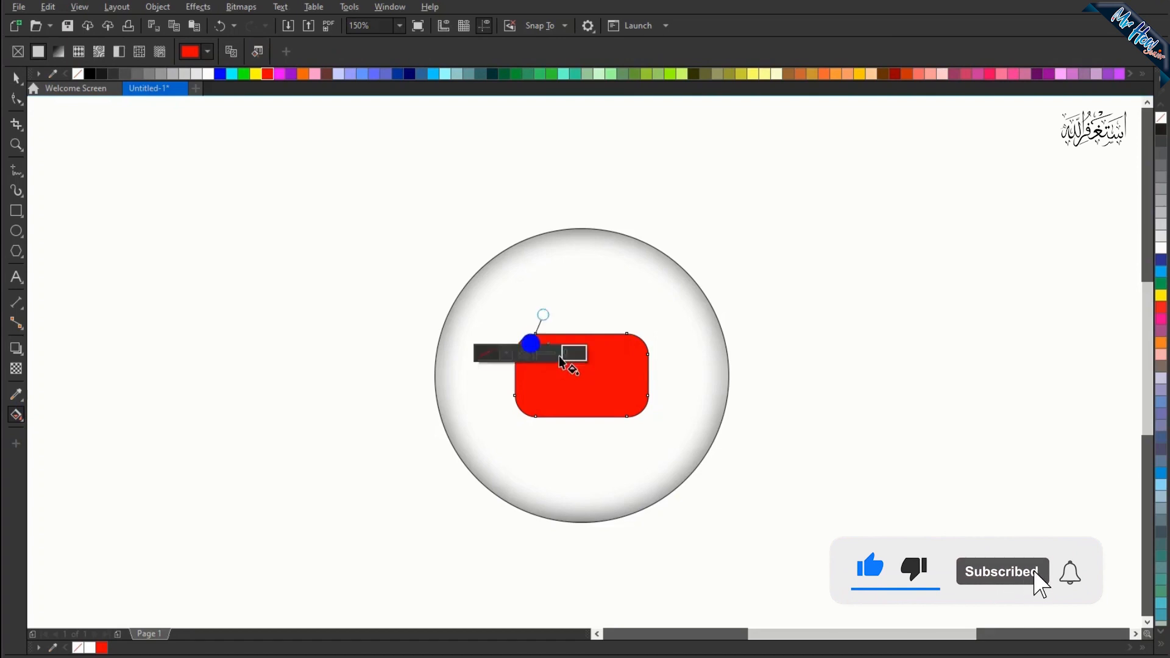
{"action": "left_click_drag", "start_coordinate": [631, 403], "coordinate": [631, 401]}
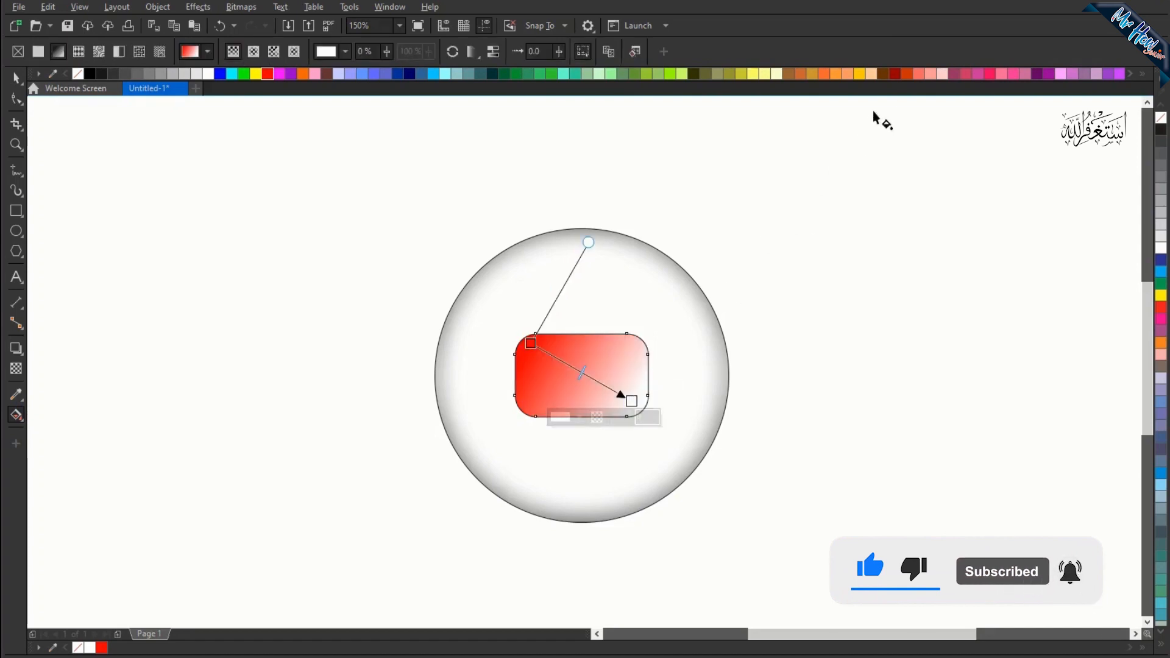
{"action": "left_click", "coordinate": [896, 74]}
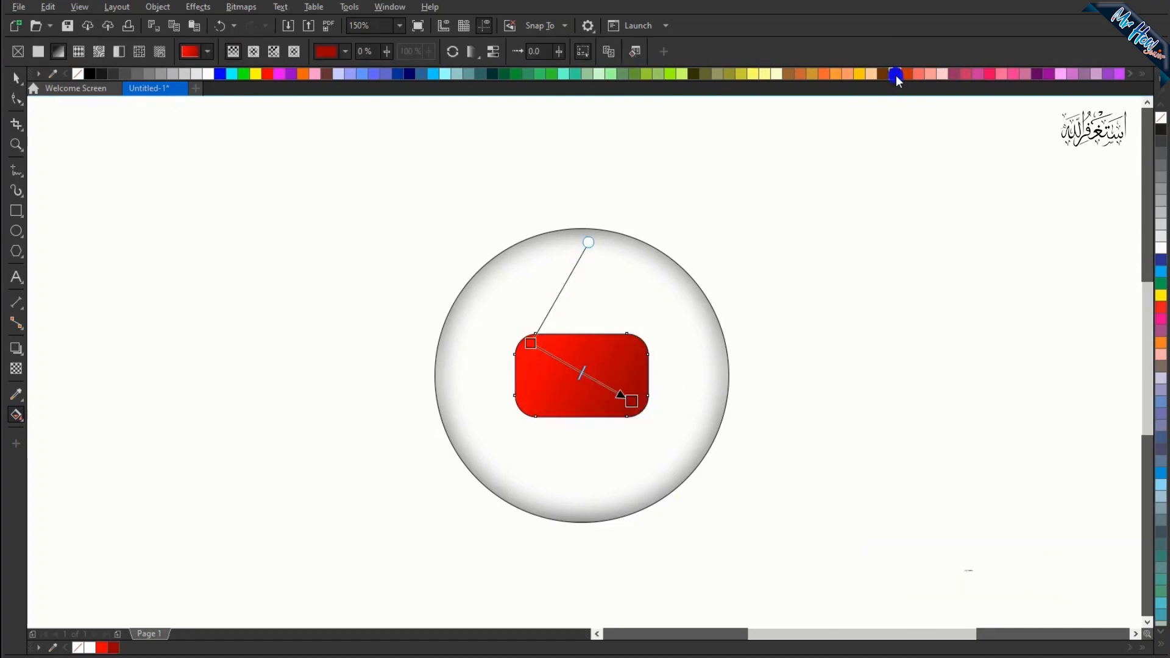
{"action": "left_click", "coordinate": [16, 78]}
{"action": "left_click", "coordinate": [194, 166]}
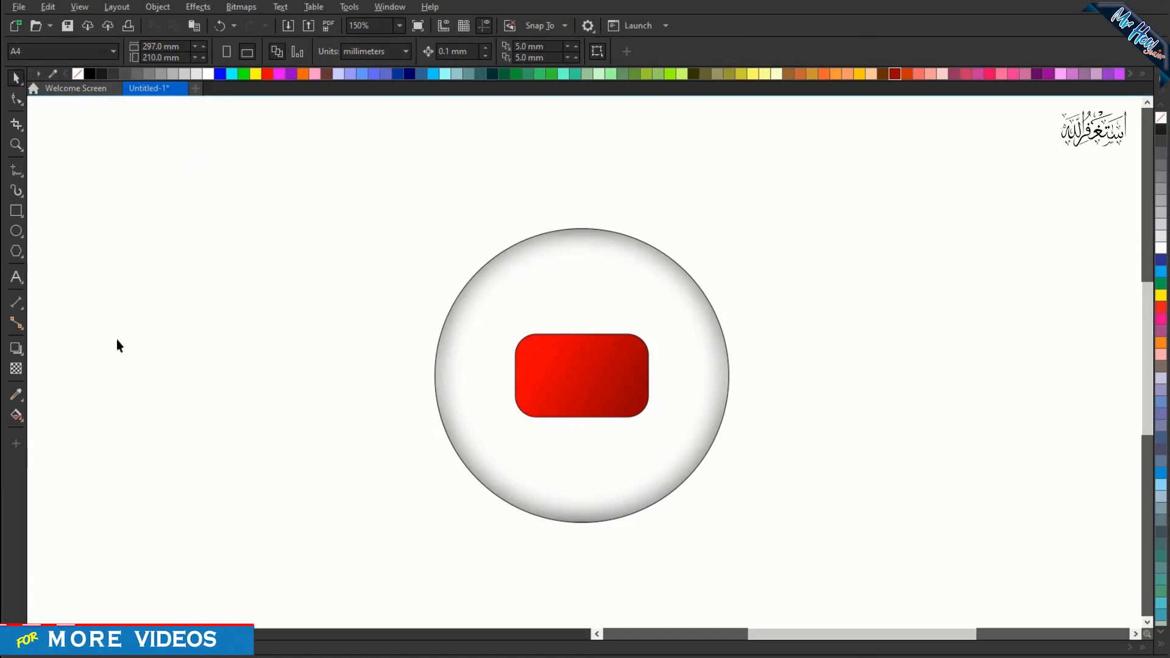
Draw a triangle about 19 mm wide beside the circle and rotate it about 270 degrees so it points right
{"action": "left_click", "coordinate": [16, 251]}
{"action": "mouse_move", "coordinate": [230, 257]}
{"action": "left_mouse_down"}
{"action": "mouse_move", "coordinate": [289, 298]}
{"action": "mouse_move", "coordinate": [321, 350]}
{"action": "left_mouse_up"}
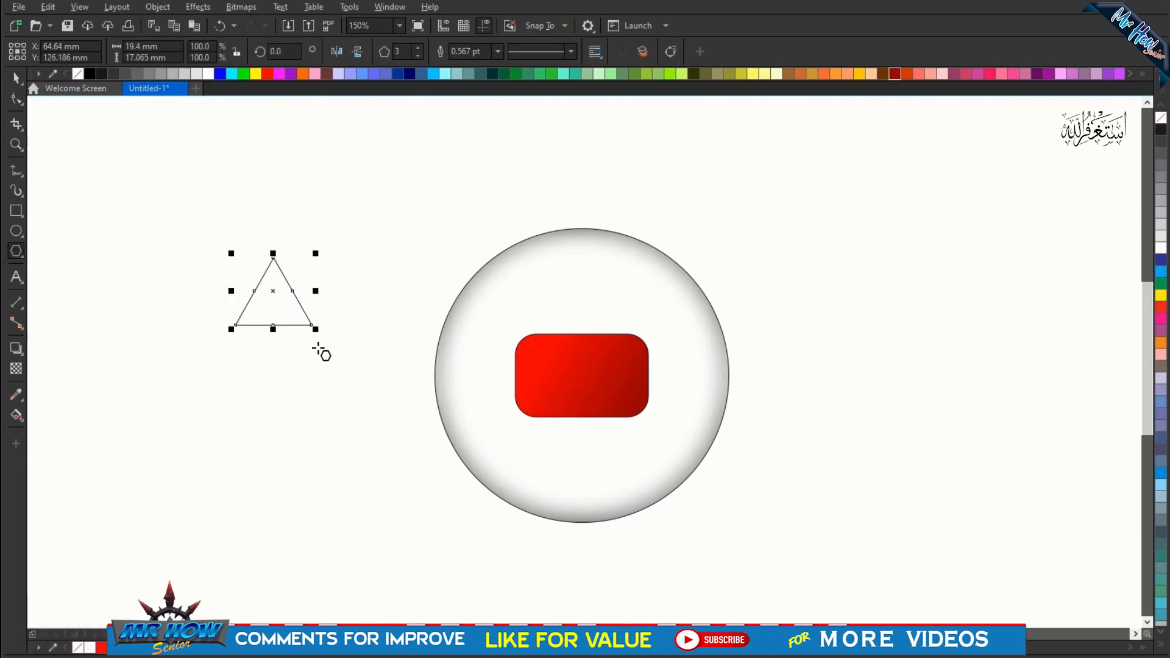
{"action": "left_click", "coordinate": [275, 293]}
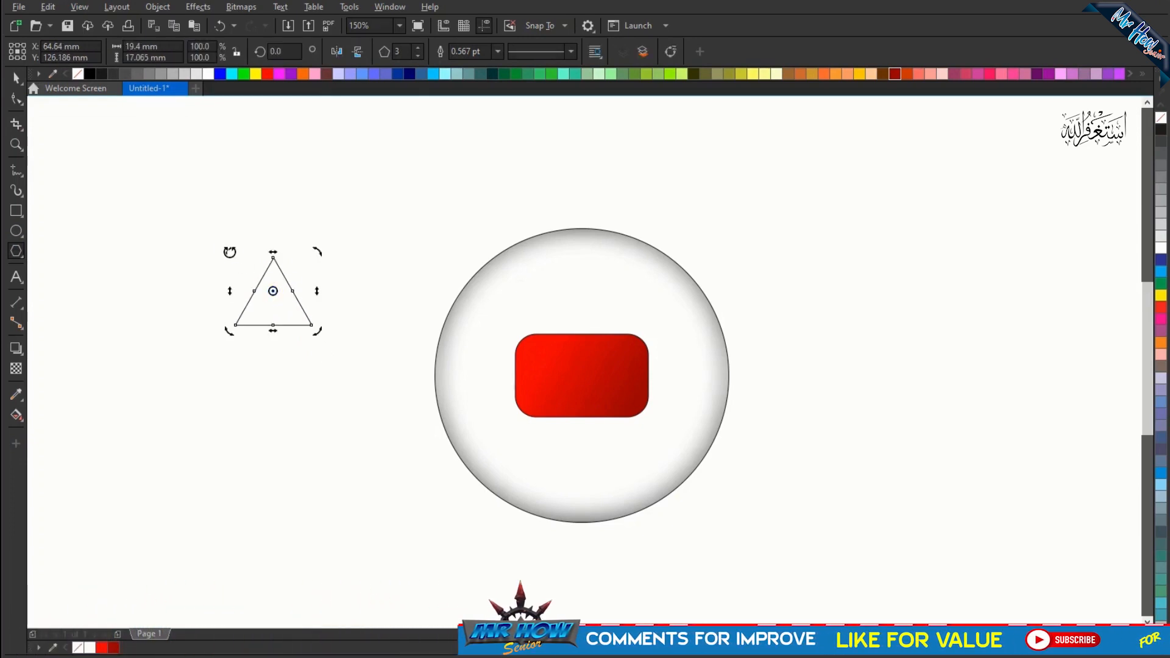
{"action": "left_click_drag", "start_coordinate": [229, 251], "coordinate": [309, 254]}
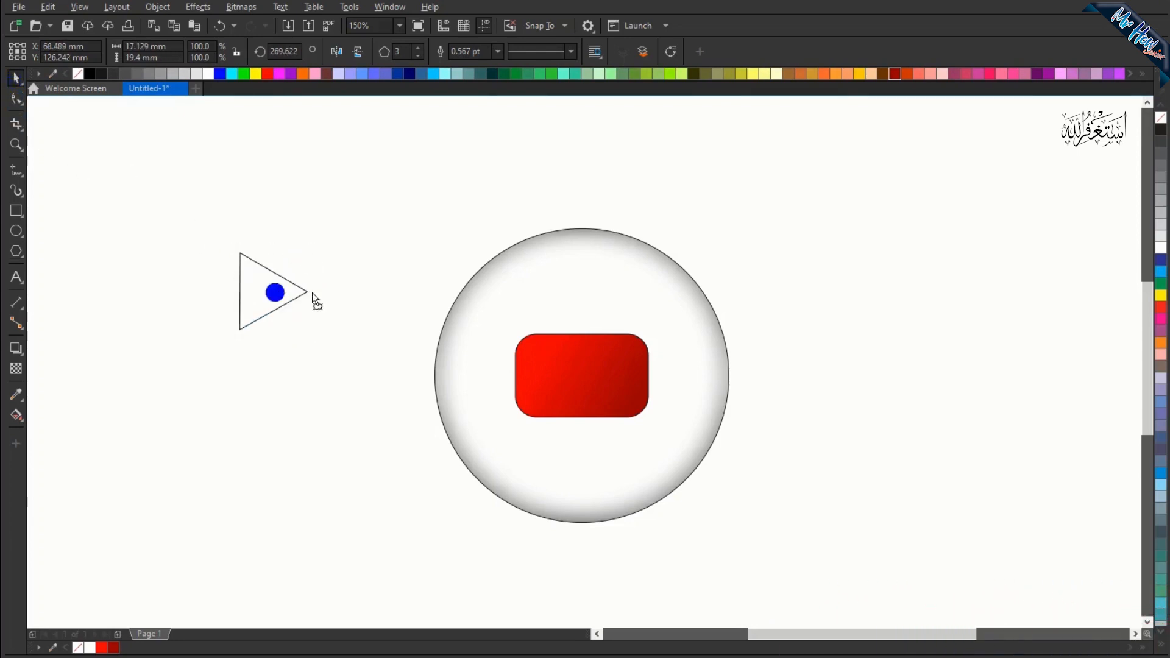
Center the triangle on the red rounded rectangle as a white, outline-free play symbol about 9.2 by 9.5 mm
{"action": "left_click_drag", "start_coordinate": [583, 376], "coordinate": [582, 376]}
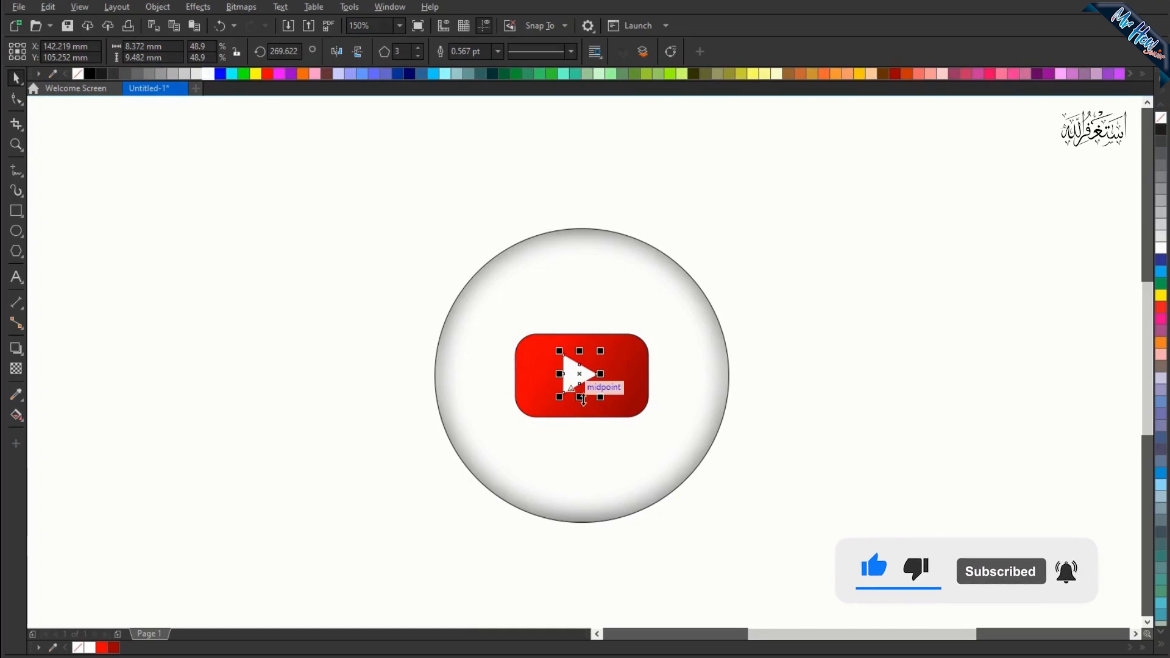
{"action": "scroll", "coordinate": [585, 401], "scroll_direction": "up", "scroll_amount": 2}
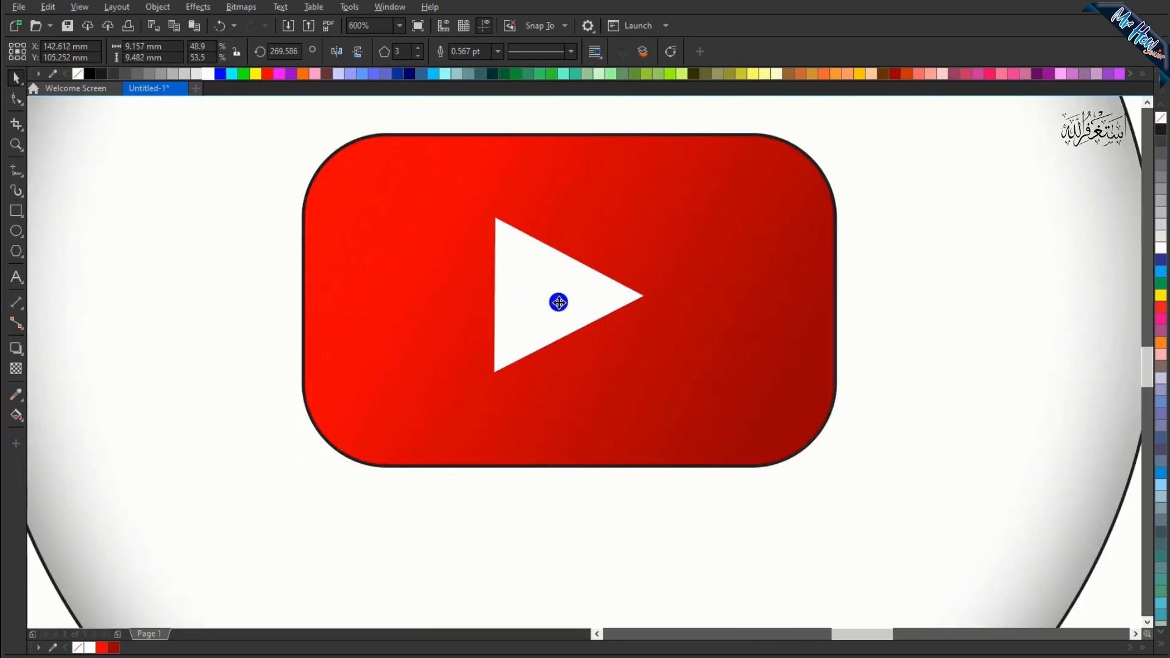
{"action": "left_click_drag", "start_coordinate": [570, 308], "coordinate": [572, 308]}
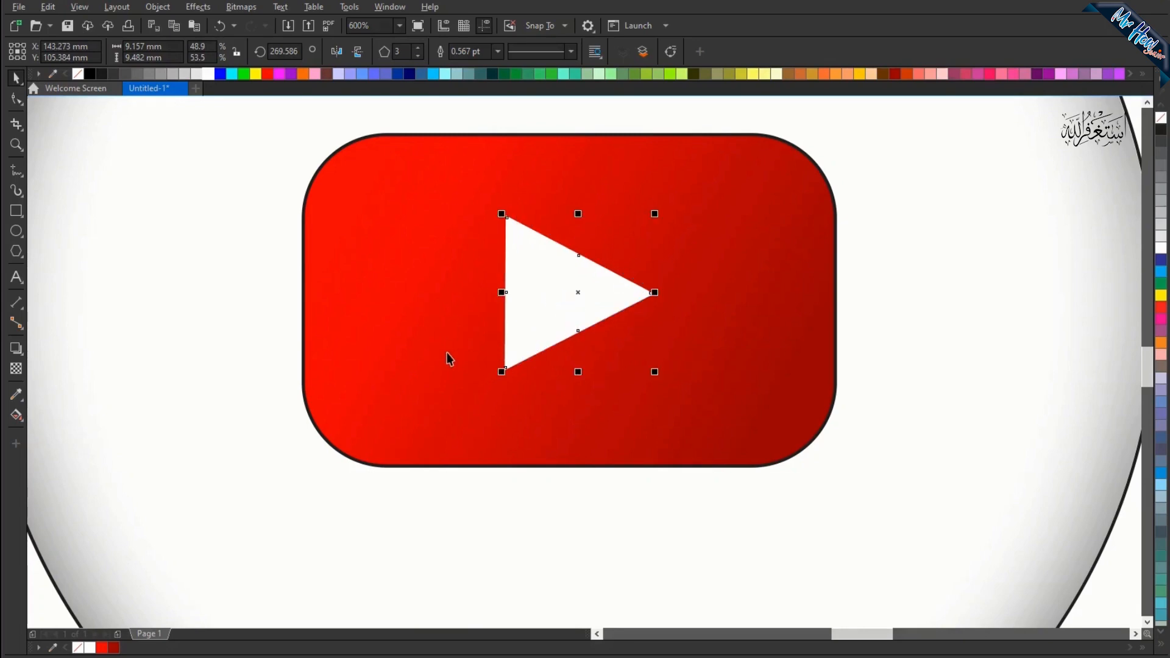
{"action": "scroll", "coordinate": [495, 330], "scroll_direction": "down", "scroll_amount": 3}
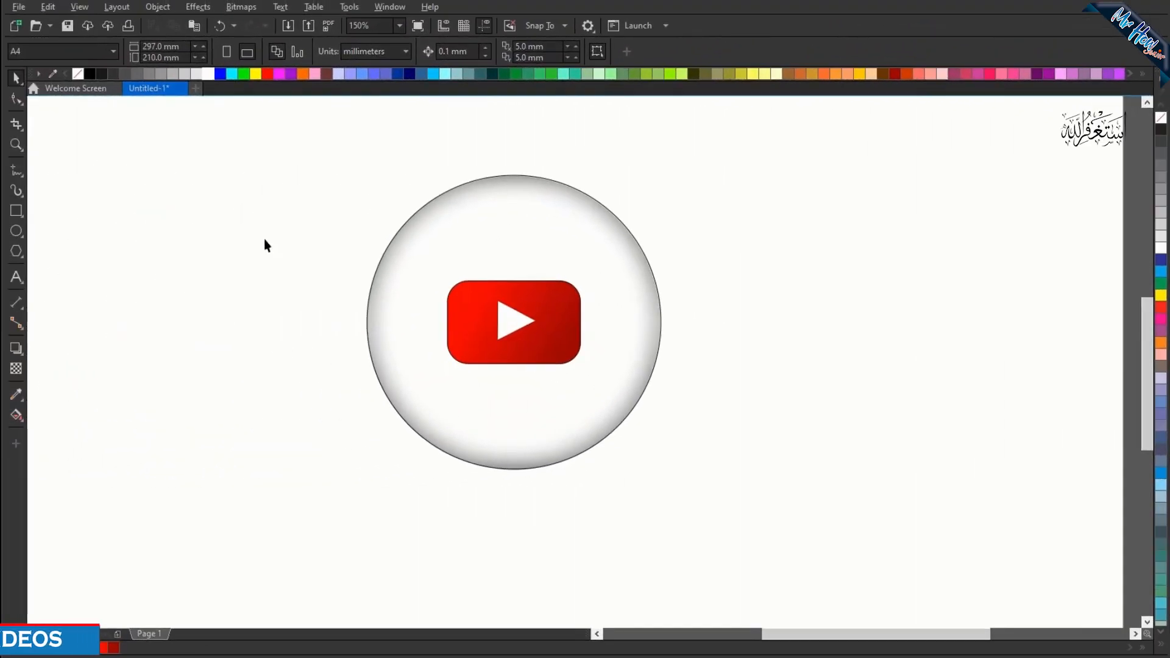
Duplicate the shaded circle in place, enlarge the copy from its center to about 97 mm, and send it behind everything
{"action": "left_click", "coordinate": [379, 262]}
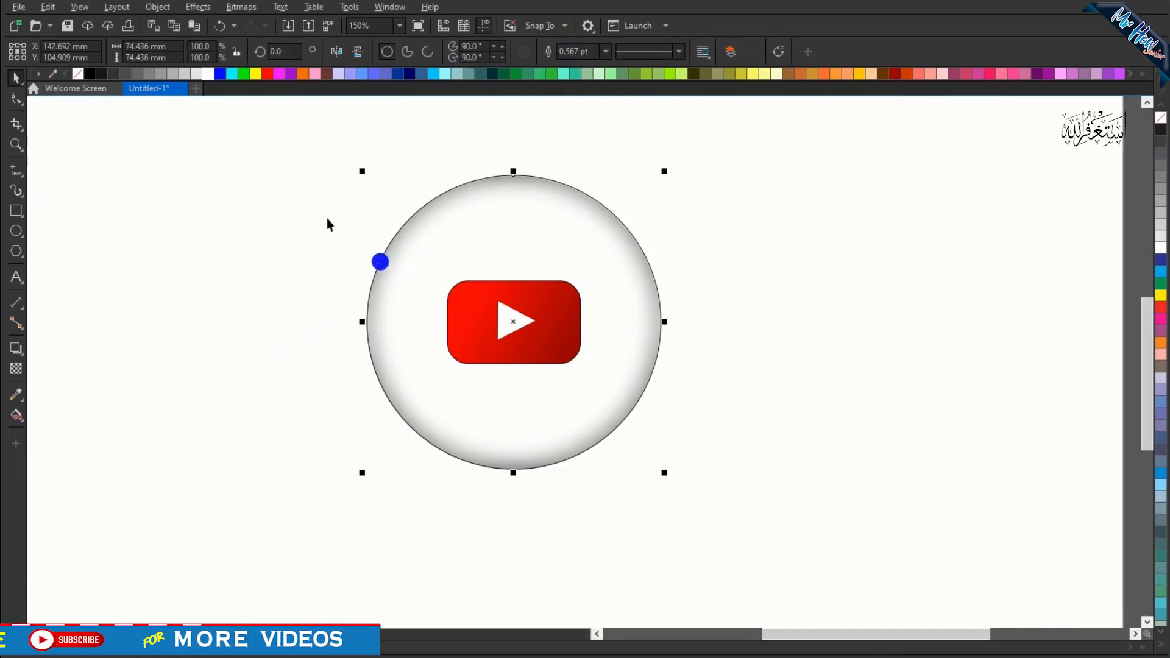
{"action": "left_click", "coordinate": [178, 30]}
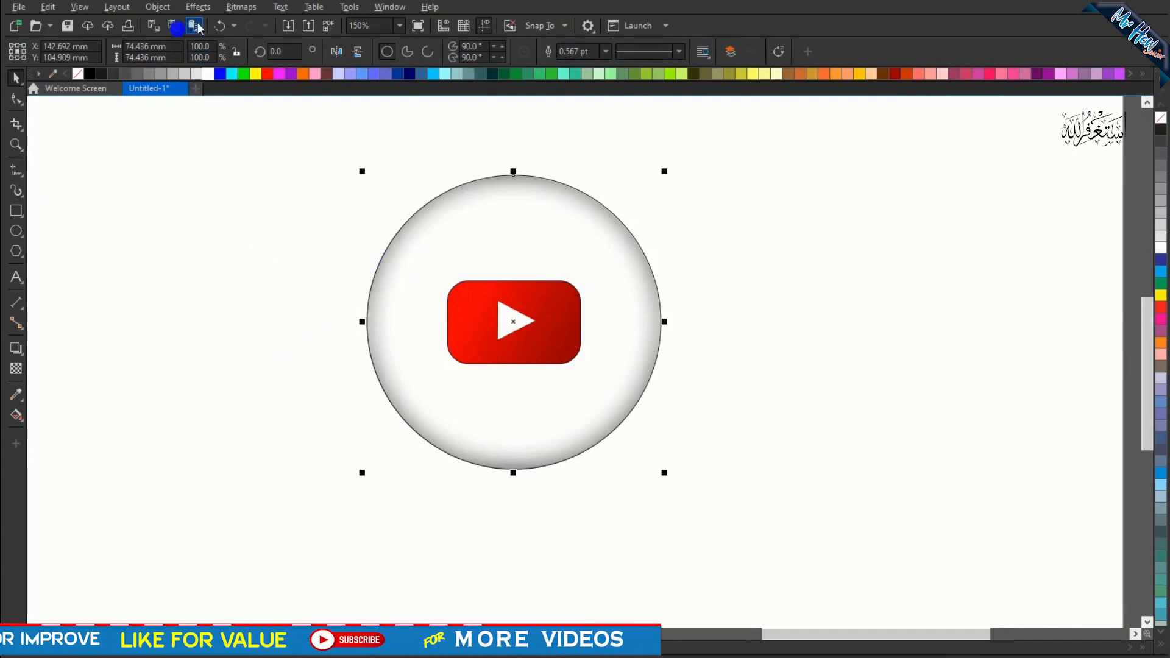
{"action": "left_click", "coordinate": [196, 27]}
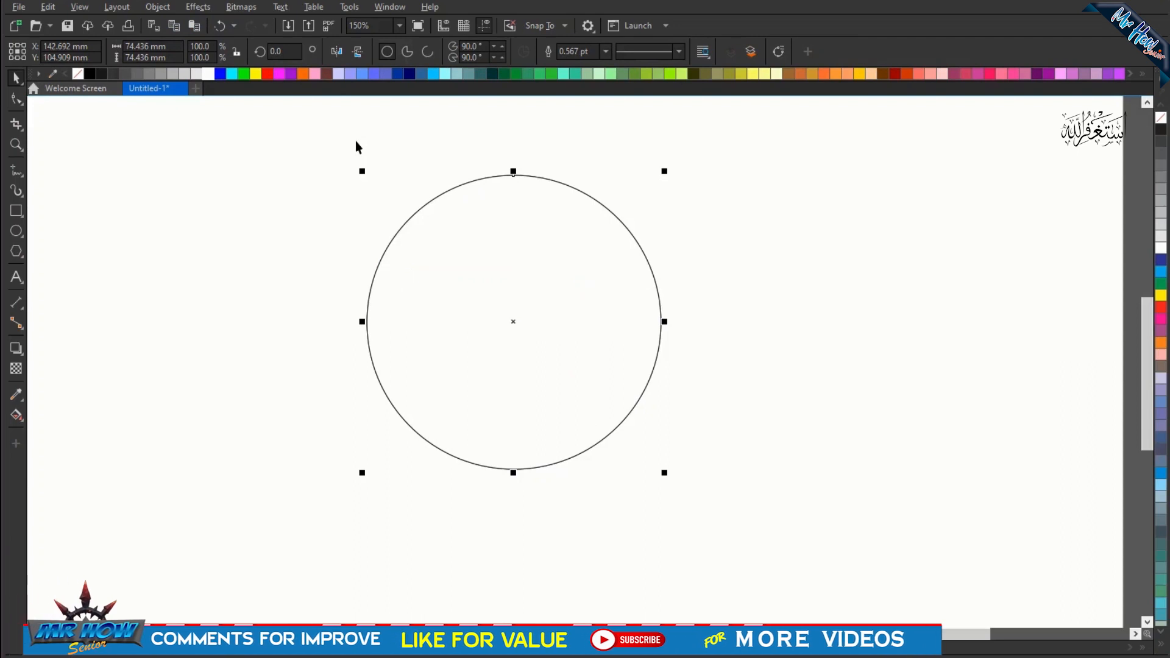
{"action": "left_click_drag", "start_coordinate": [362, 171], "coordinate": [256, 122]}
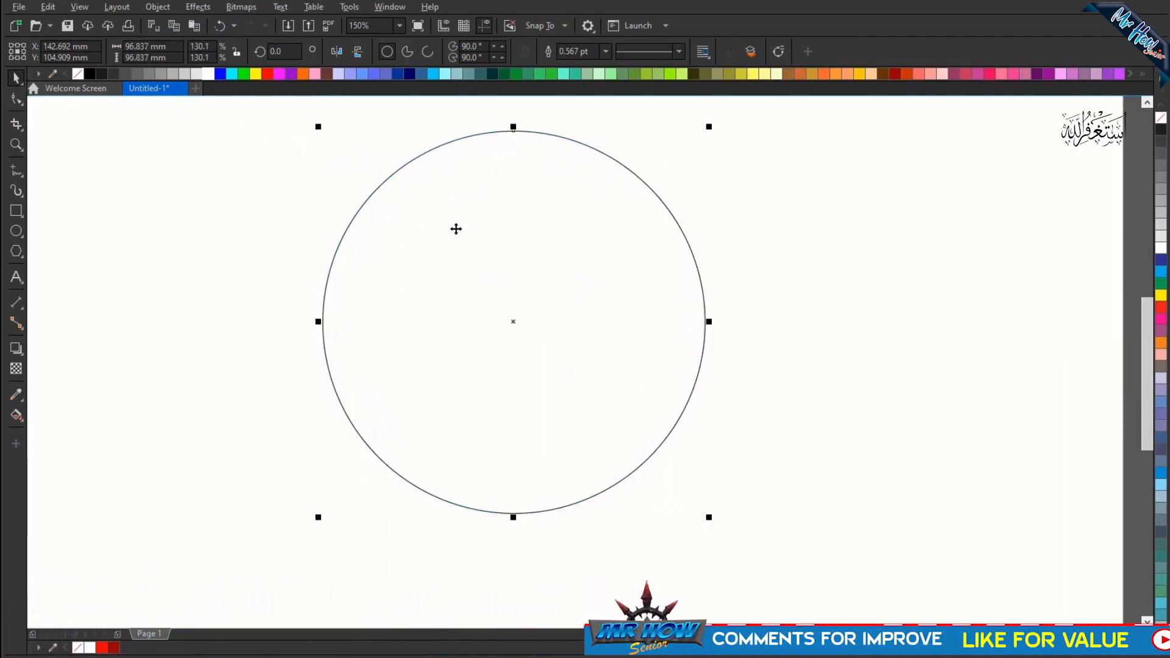
{"action": "key", "text": "shift+Page_Down"}
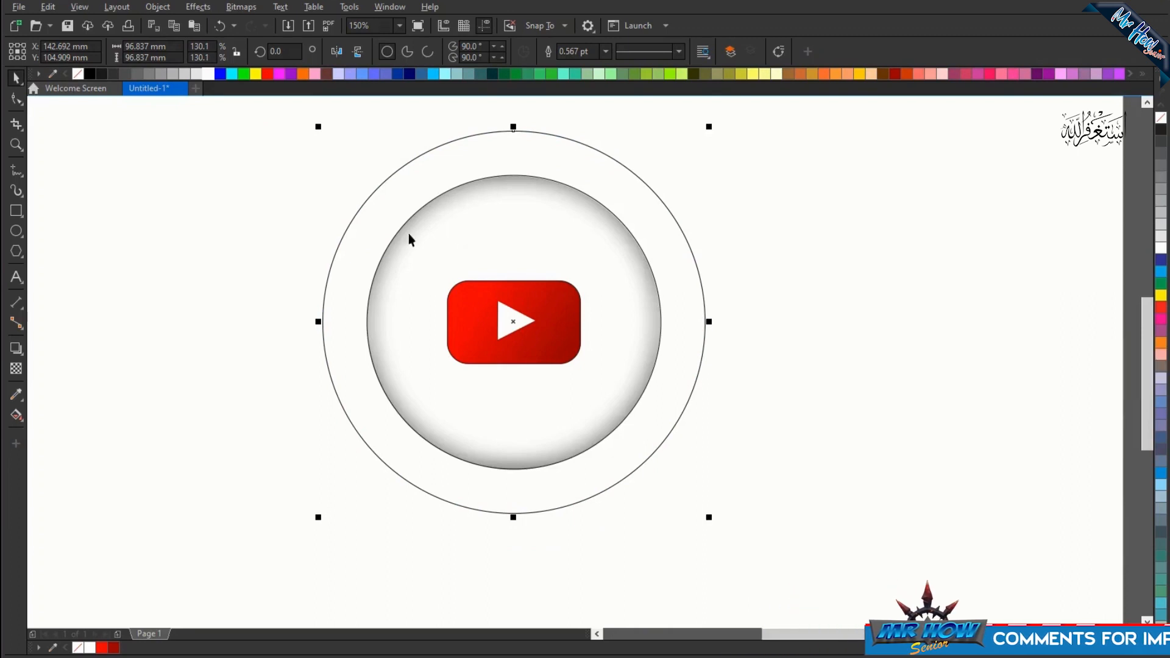
{"action": "left_click", "coordinate": [205, 287]}
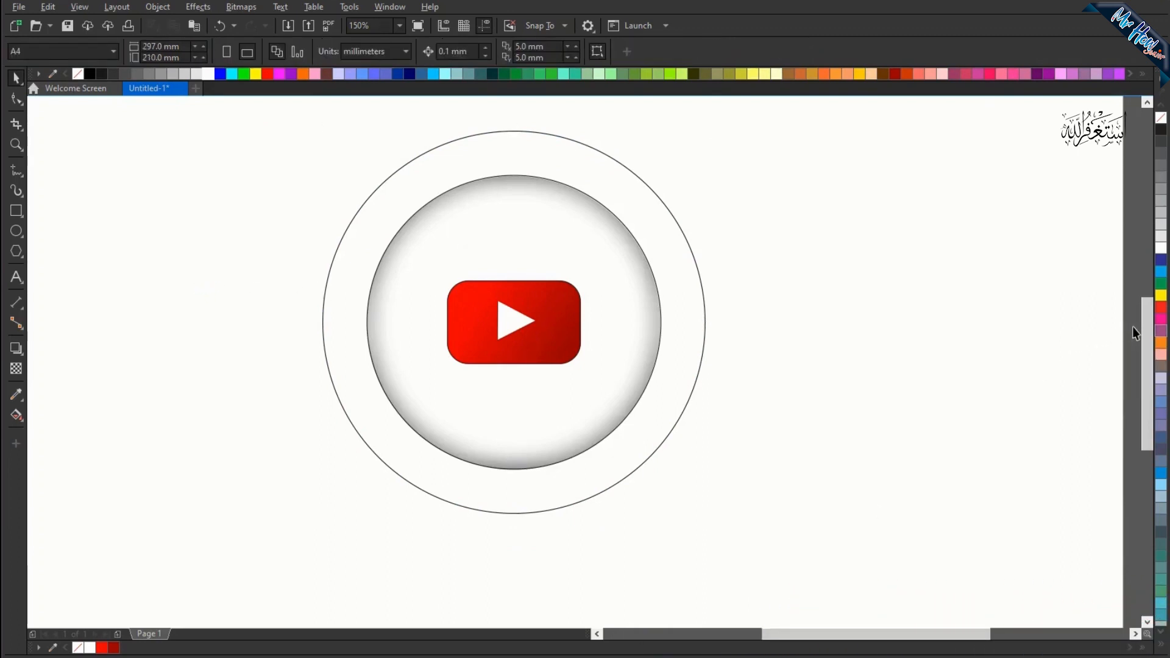
Fill the large outer circle with a diagonal linear gradient from red at its upper left to dark red at its lower right
{"action": "scroll", "coordinate": [939, 463], "scroll_direction": "up", "scroll_amount": 1}
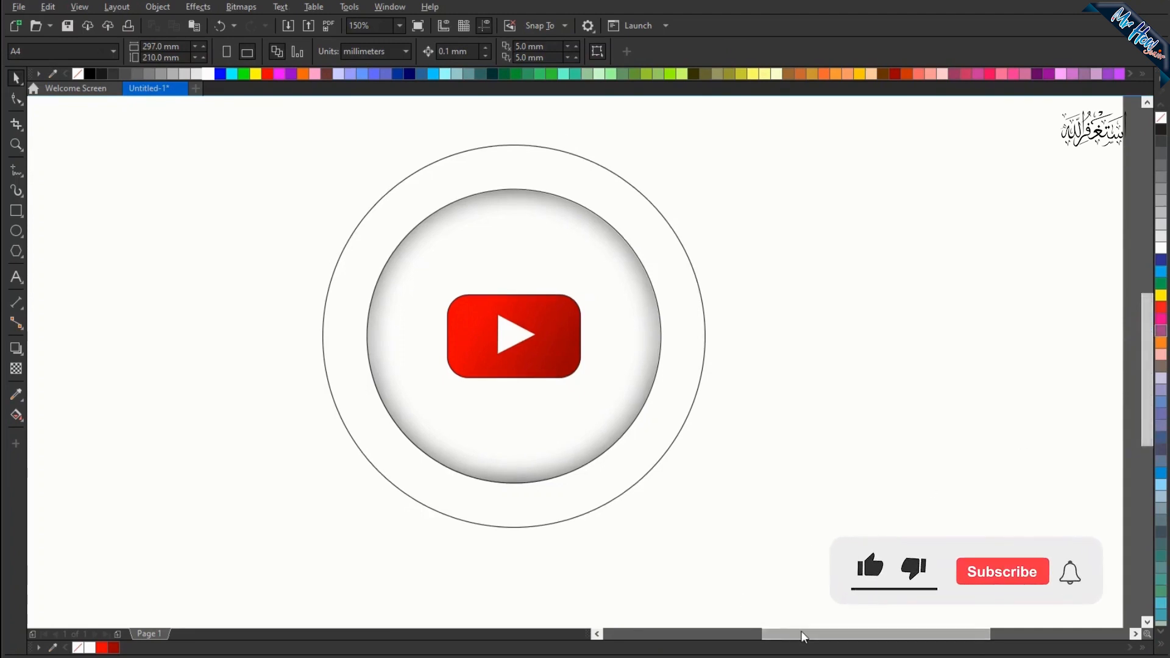
{"action": "left_click_drag", "start_coordinate": [804, 636], "coordinate": [799, 636]}
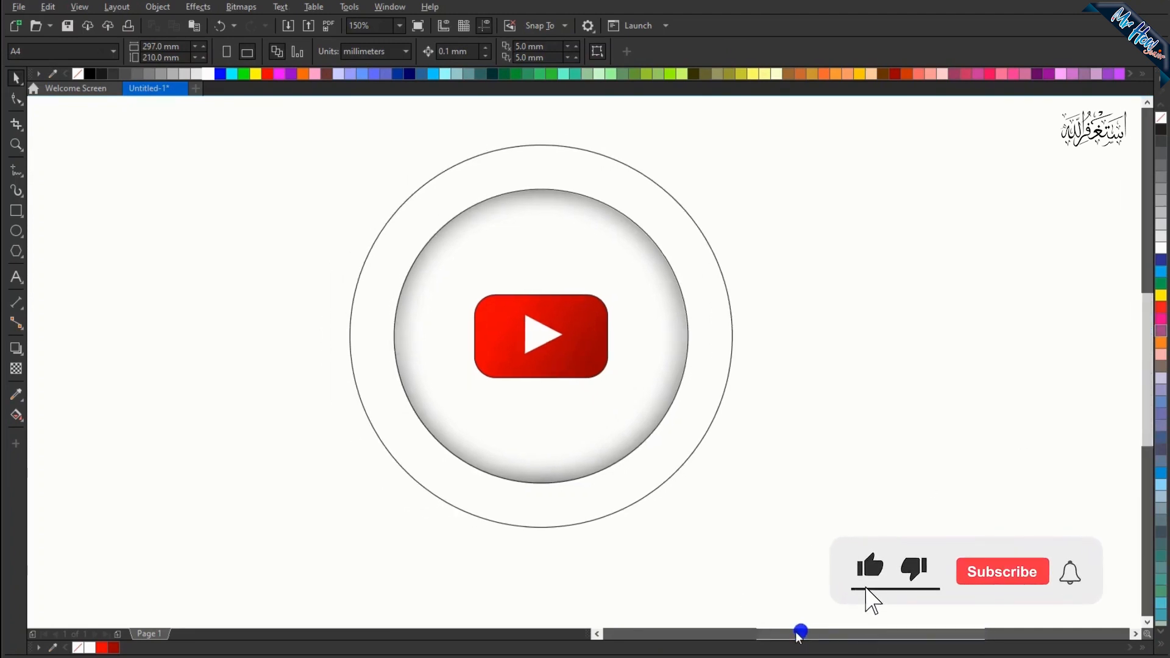
{"action": "left_click", "coordinate": [568, 502]}
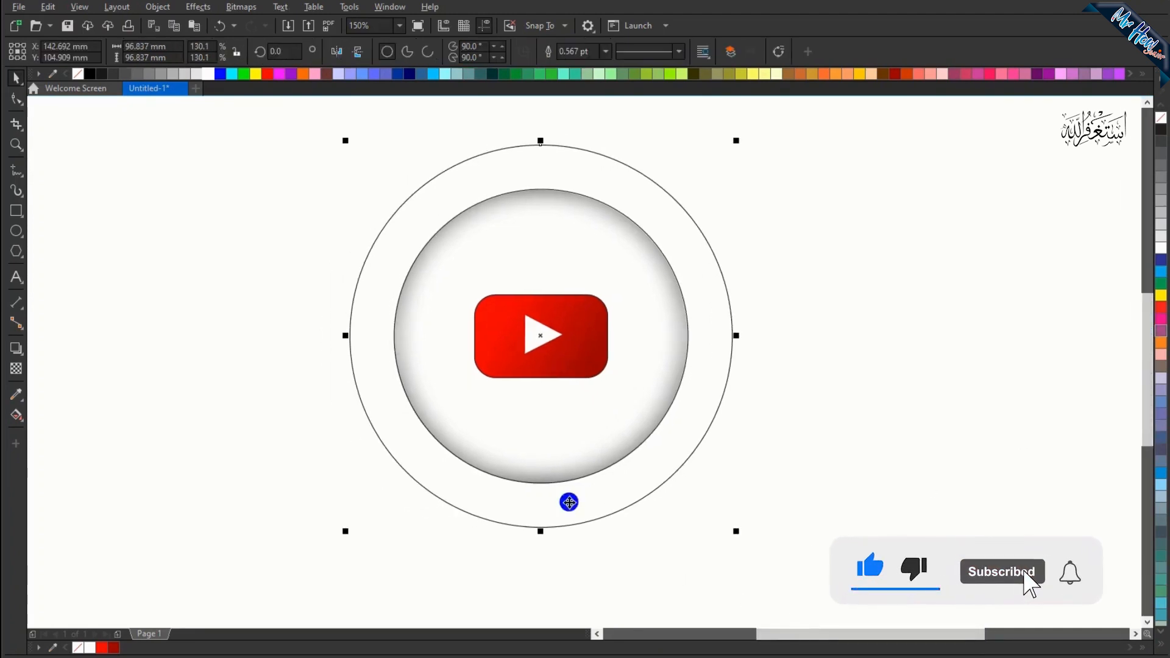
{"action": "left_click", "coordinate": [265, 73]}
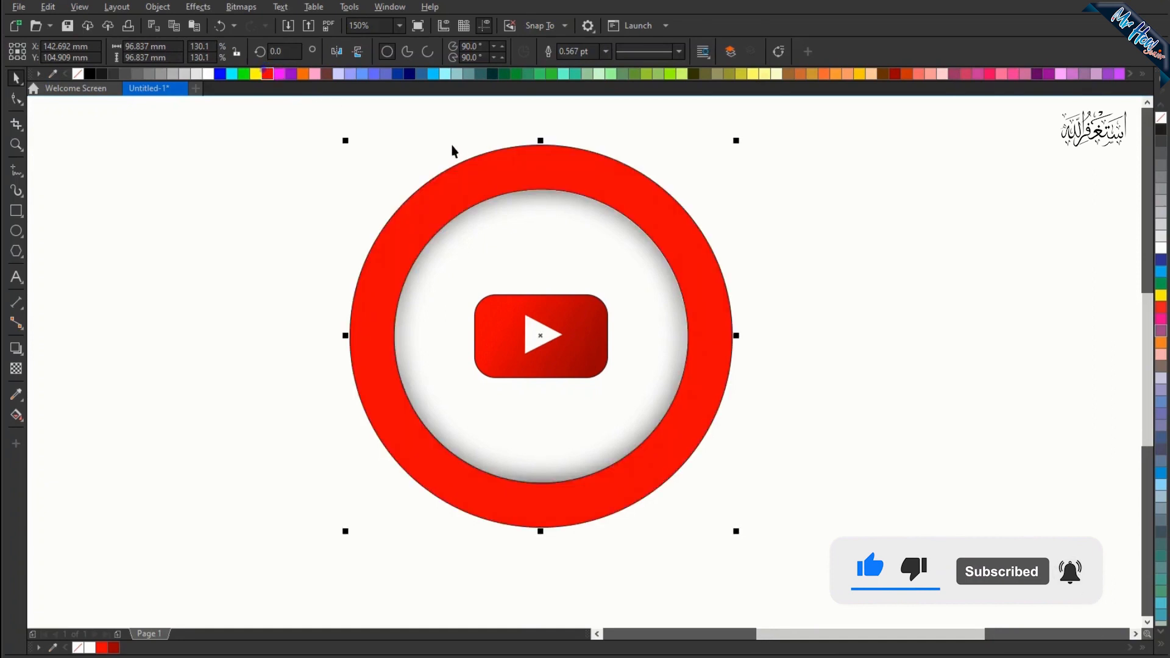
{"action": "left_click", "coordinate": [17, 415]}
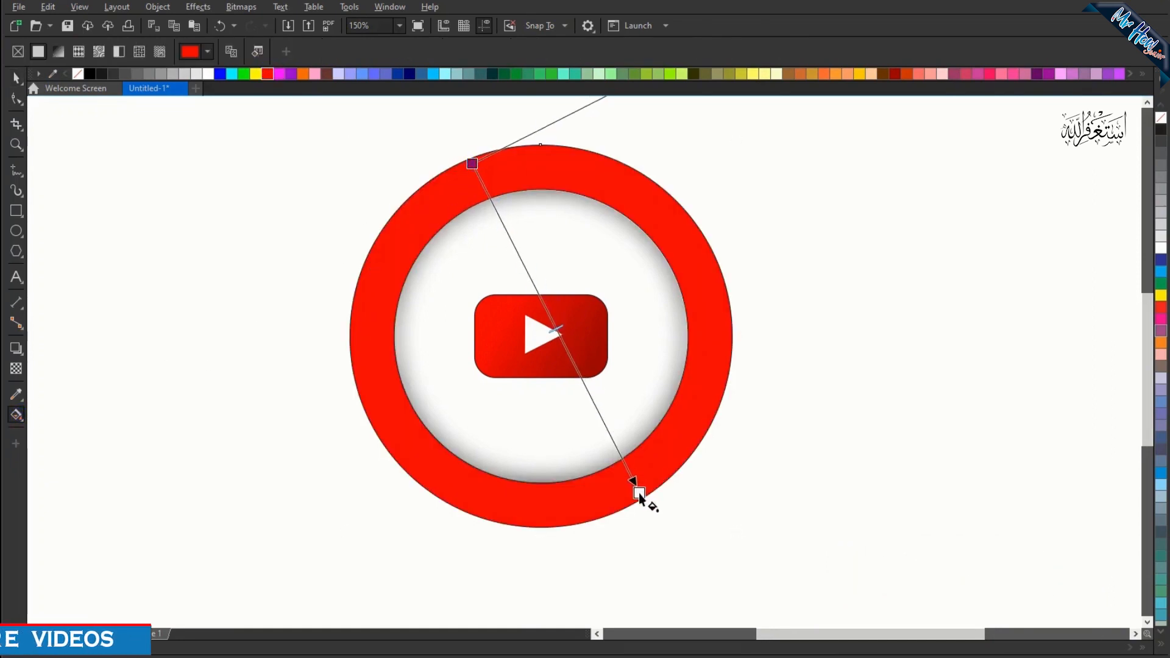
{"action": "left_click_drag", "start_coordinate": [639, 492], "coordinate": [639, 493]}
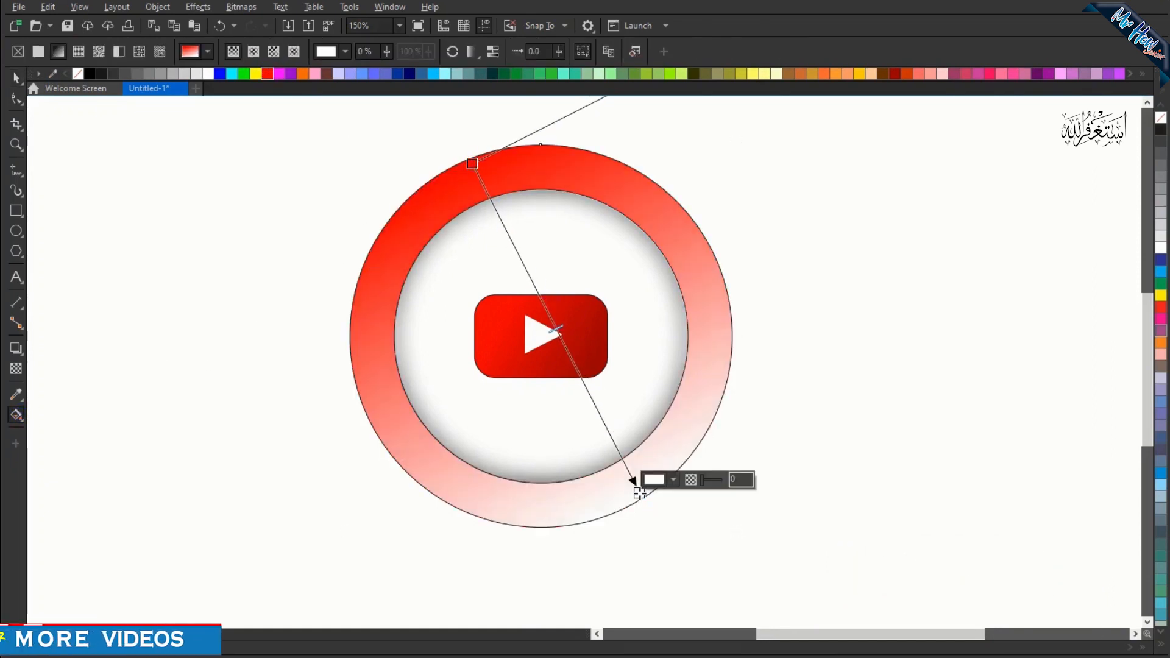
{"action": "left_click", "coordinate": [894, 71]}
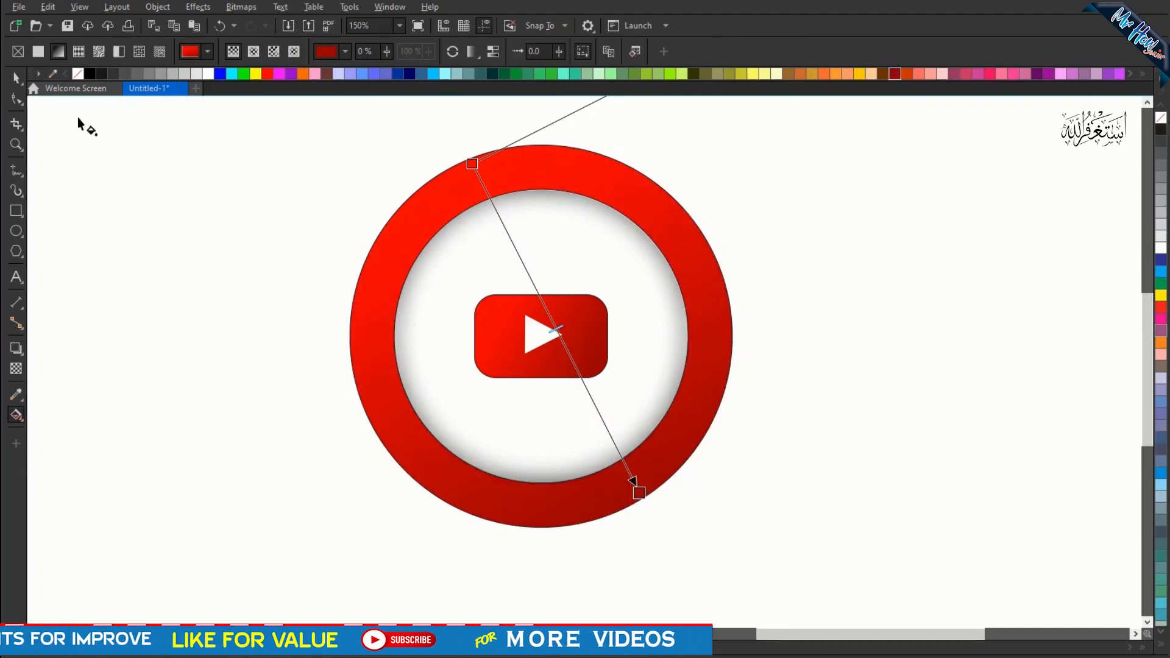
{"action": "left_click", "coordinate": [16, 78]}
{"action": "left_click", "coordinate": [209, 207]}
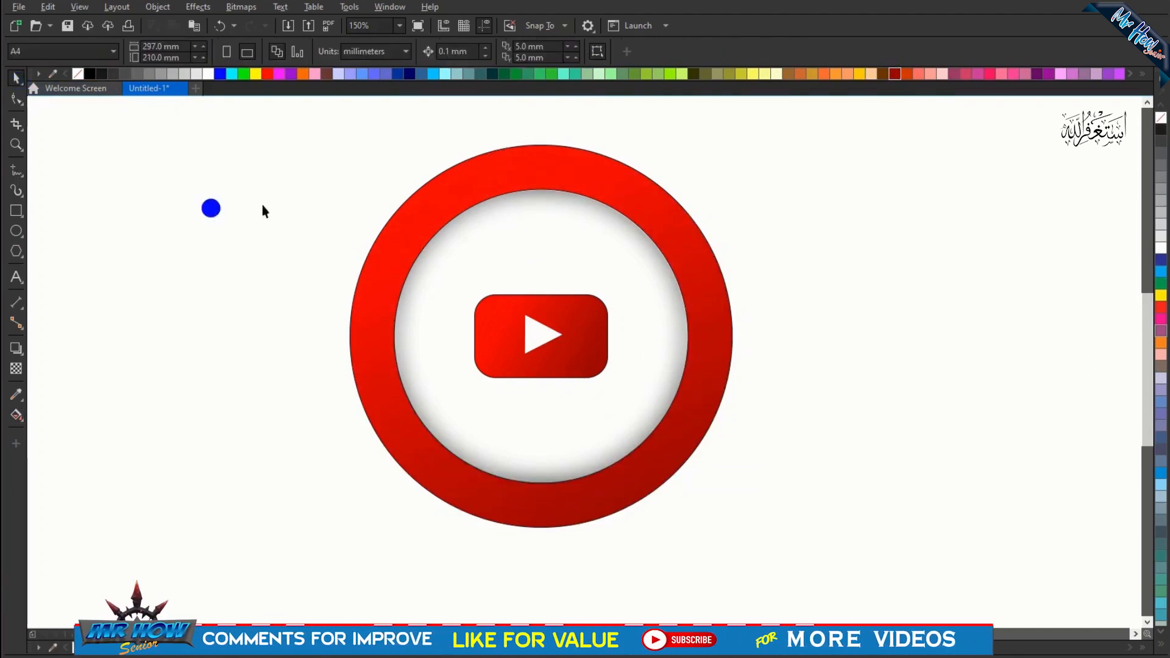
Add a drop shadow to the white triangle, offset about 0.32 mm right and 0.47 mm down
{"action": "left_click", "coordinate": [16, 348]}
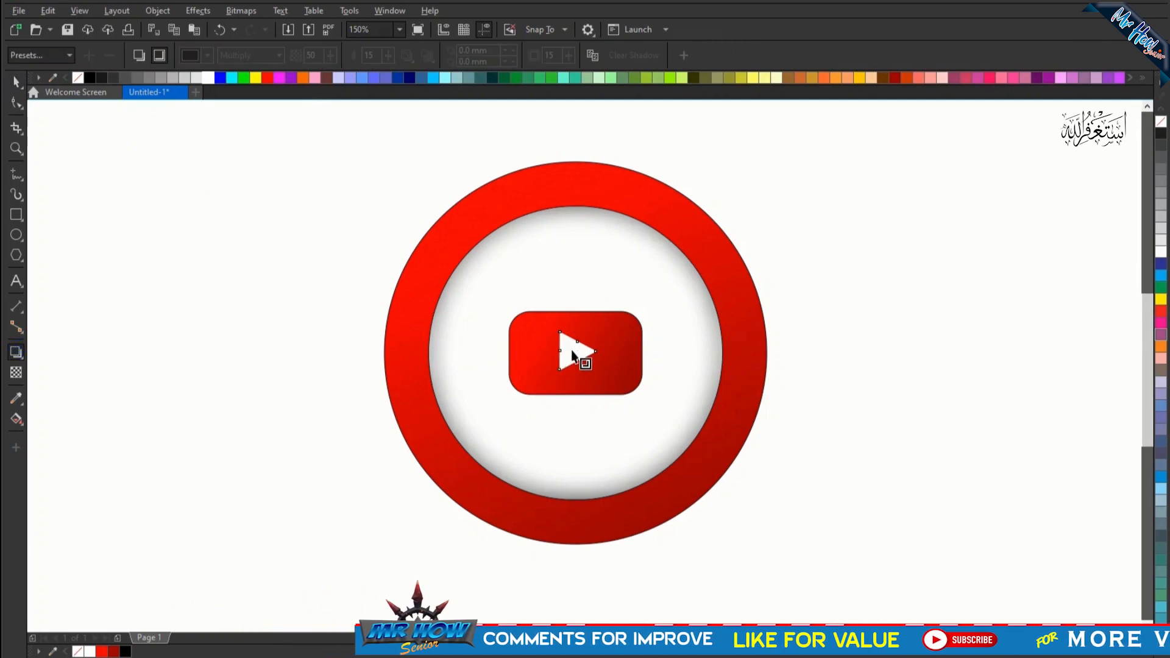
{"action": "left_click_drag", "start_coordinate": [578, 351], "coordinate": [592, 372]}
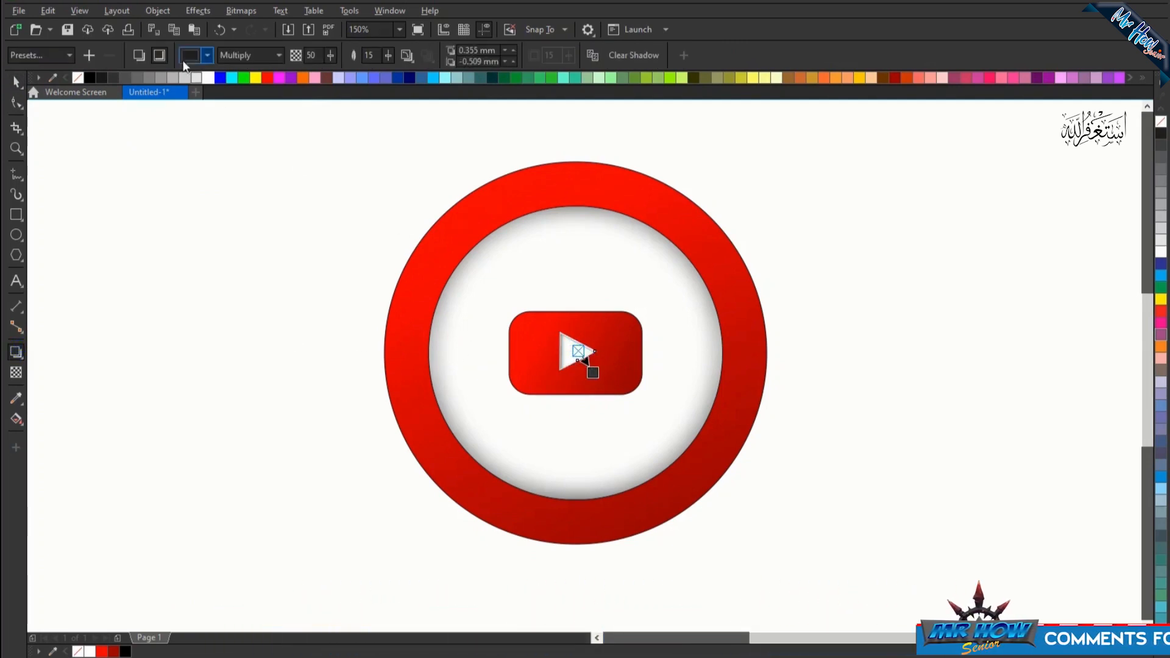
{"action": "left_click", "coordinate": [140, 56]}
{"action": "scroll", "coordinate": [573, 354], "scroll_direction": "up", "scroll_amount": 4}
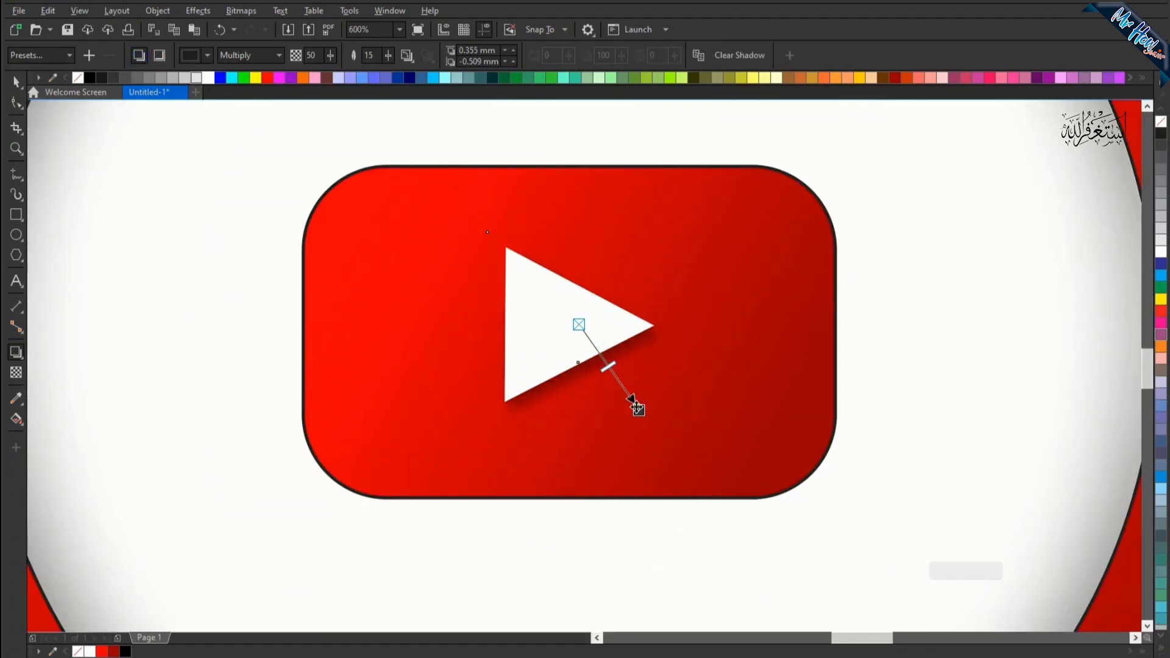
{"action": "left_click", "coordinate": [637, 408]}
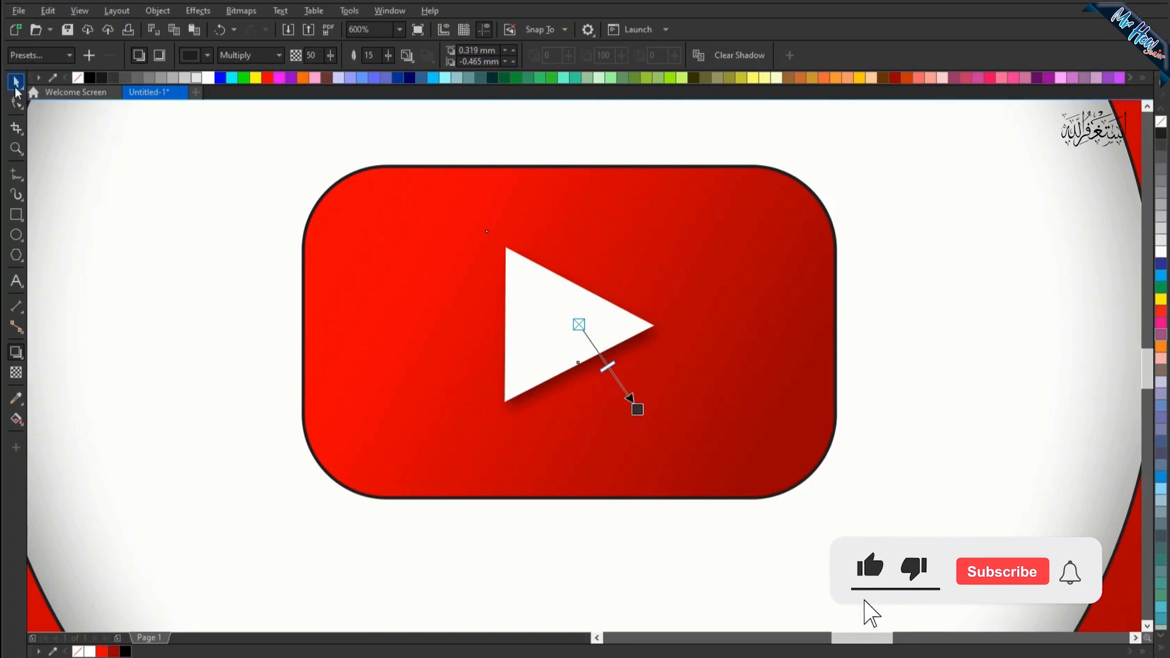
Remove the red rounded rectangle's outline and add a drop shadow offset about 0.6 mm right and 0.93 mm down
{"action": "left_click", "coordinate": [418, 317]}
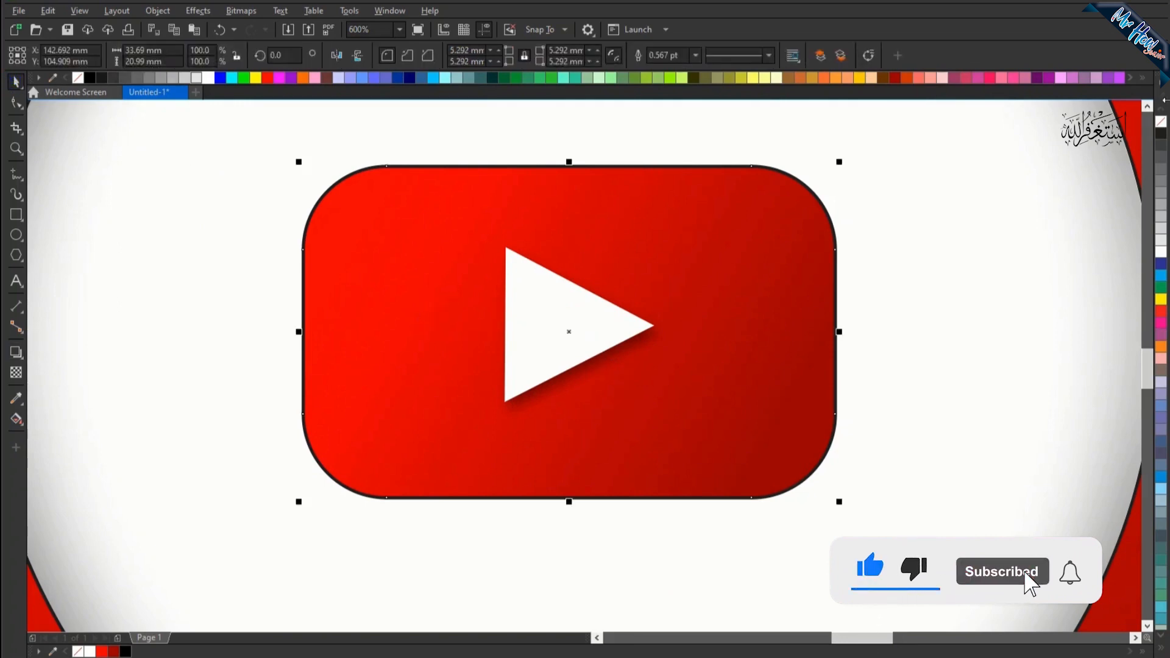
{"action": "right_click", "coordinate": [1162, 117]}
{"action": "scroll", "coordinate": [491, 289], "scroll_direction": "down", "scroll_amount": 1}
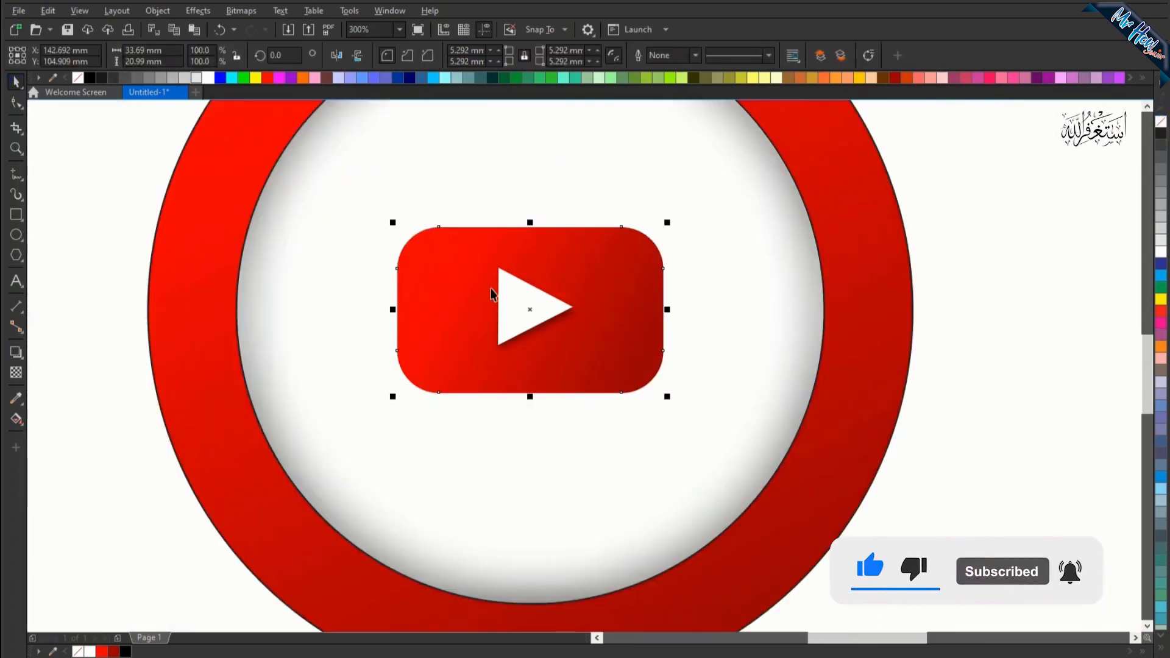
{"action": "left_click", "coordinate": [16, 353]}
{"action": "left_click_drag", "start_coordinate": [518, 306], "coordinate": [589, 397]}
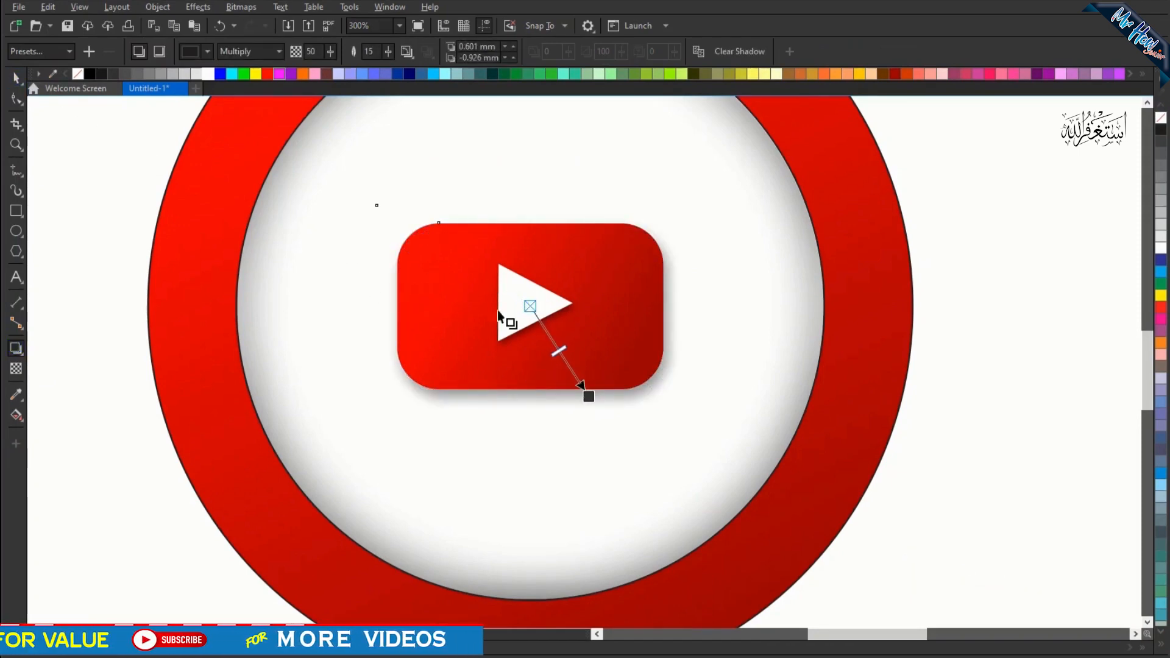
Strengthen the red rounded rectangle's drop shadow to an opacity of about 69
{"action": "left_click_drag", "start_coordinate": [558, 350], "coordinate": [570, 367]}
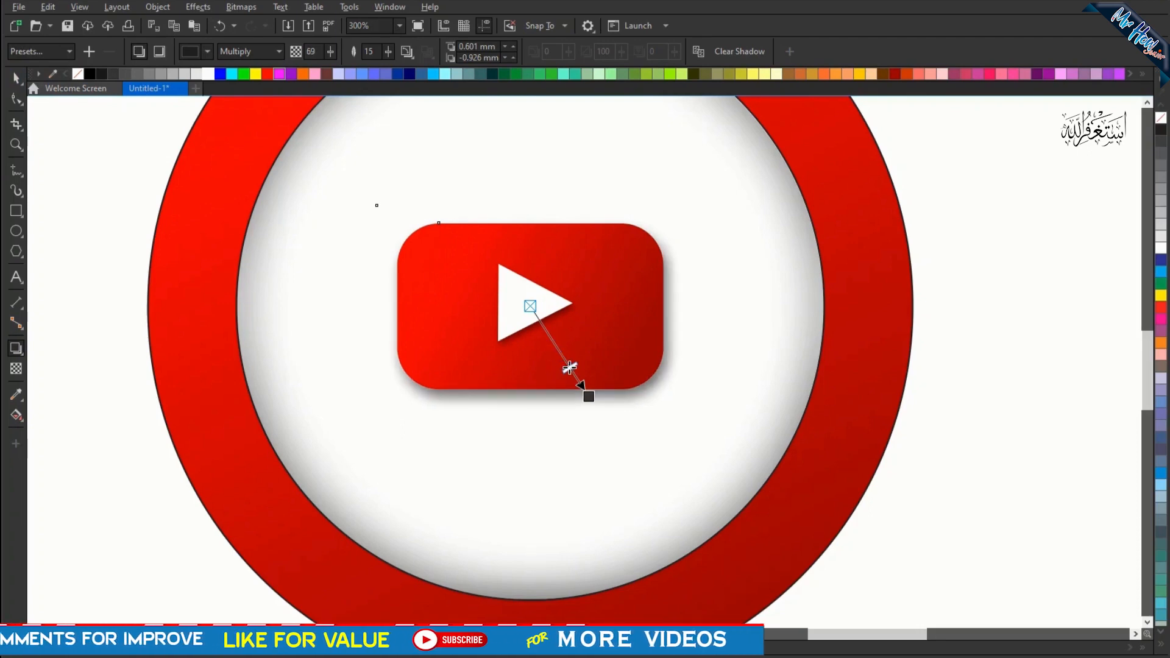
{"action": "left_click", "coordinate": [17, 79]}
{"action": "left_click", "coordinate": [76, 144]}
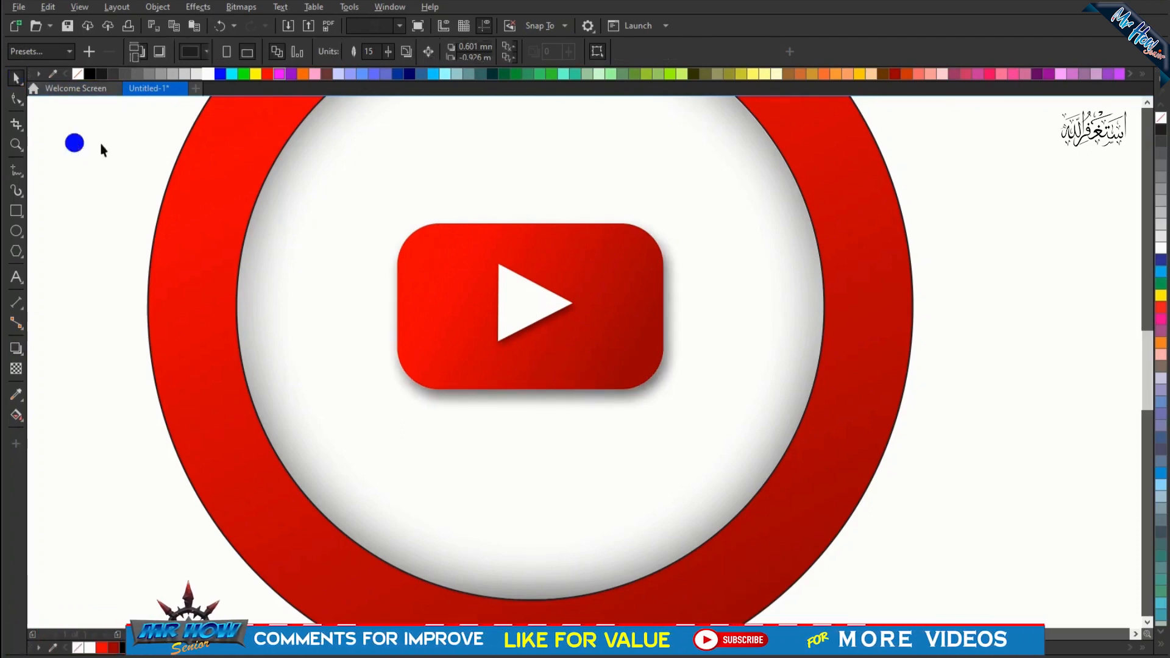
Add an inner shadow to the large red outer circle, offset about 2 mm right and 2 mm down
{"action": "left_click", "coordinate": [216, 230]}
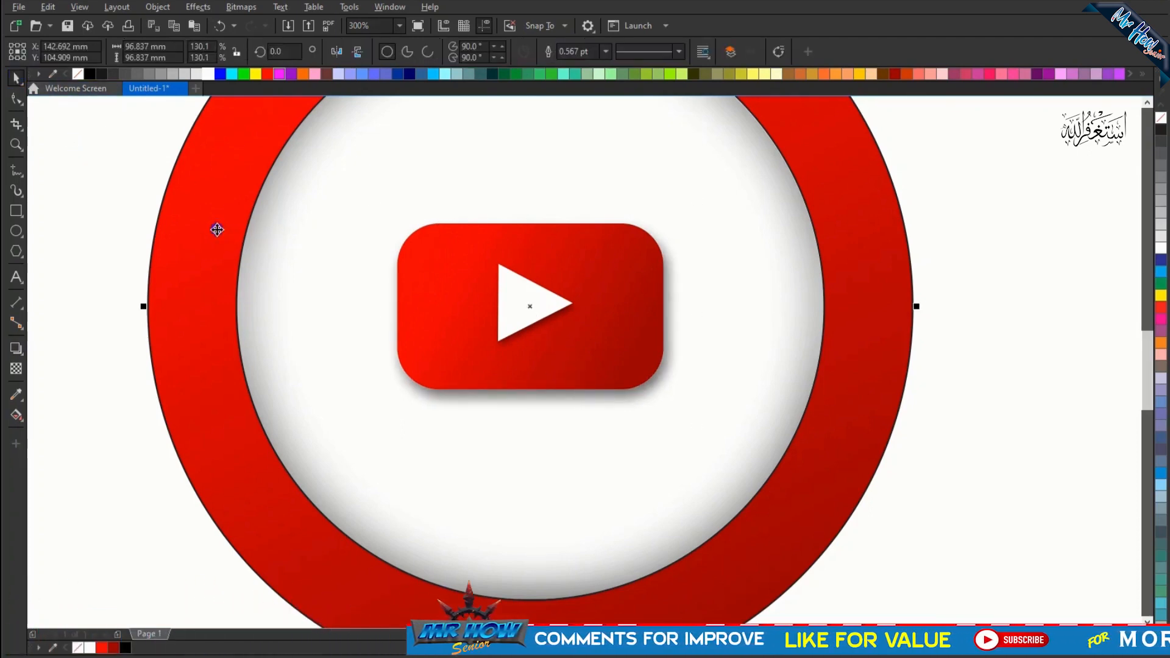
{"action": "left_click", "coordinate": [17, 348]}
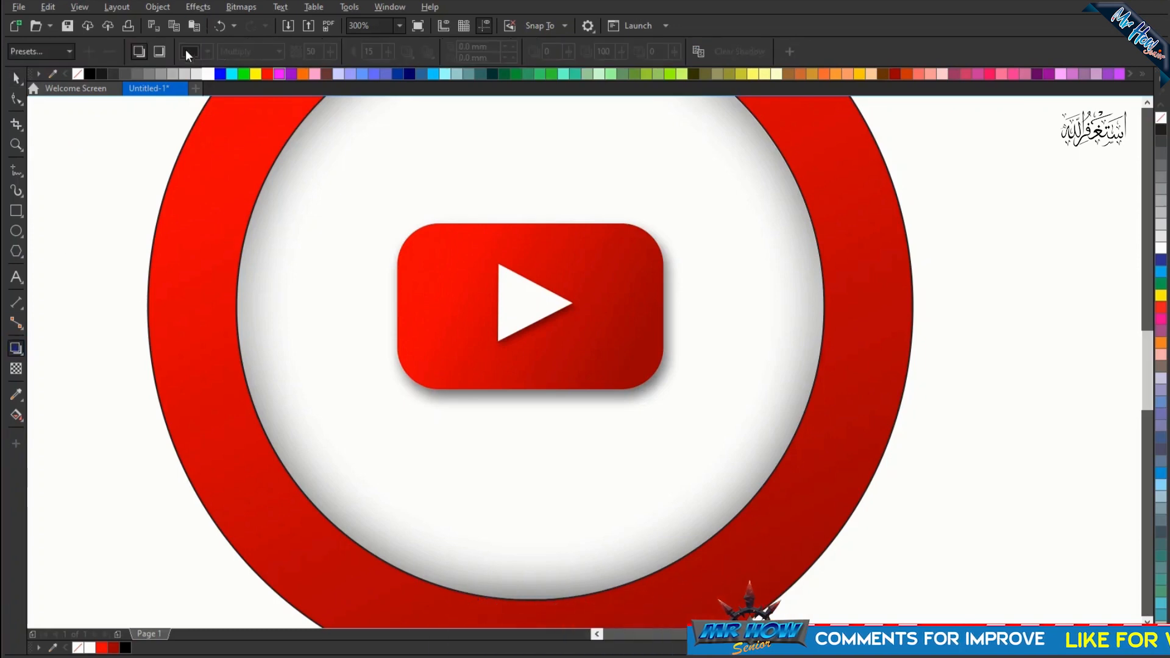
{"action": "scroll", "coordinate": [341, 214], "scroll_direction": "down", "scroll_amount": 1}
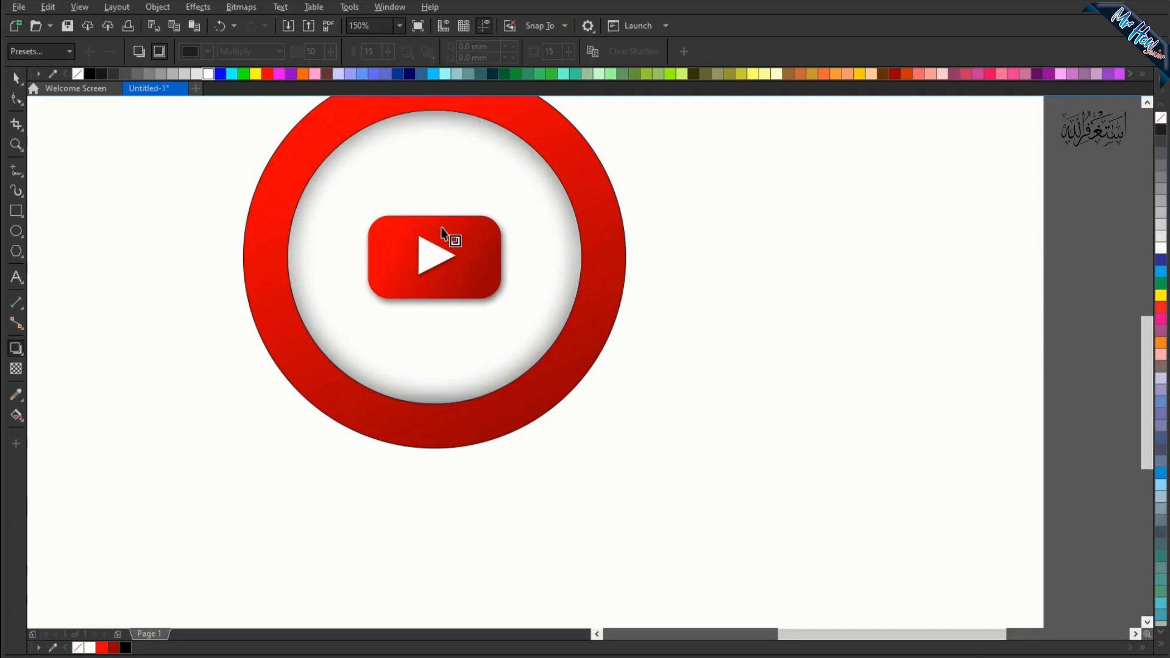
{"action": "left_click_drag", "start_coordinate": [426, 244], "coordinate": [631, 454]}
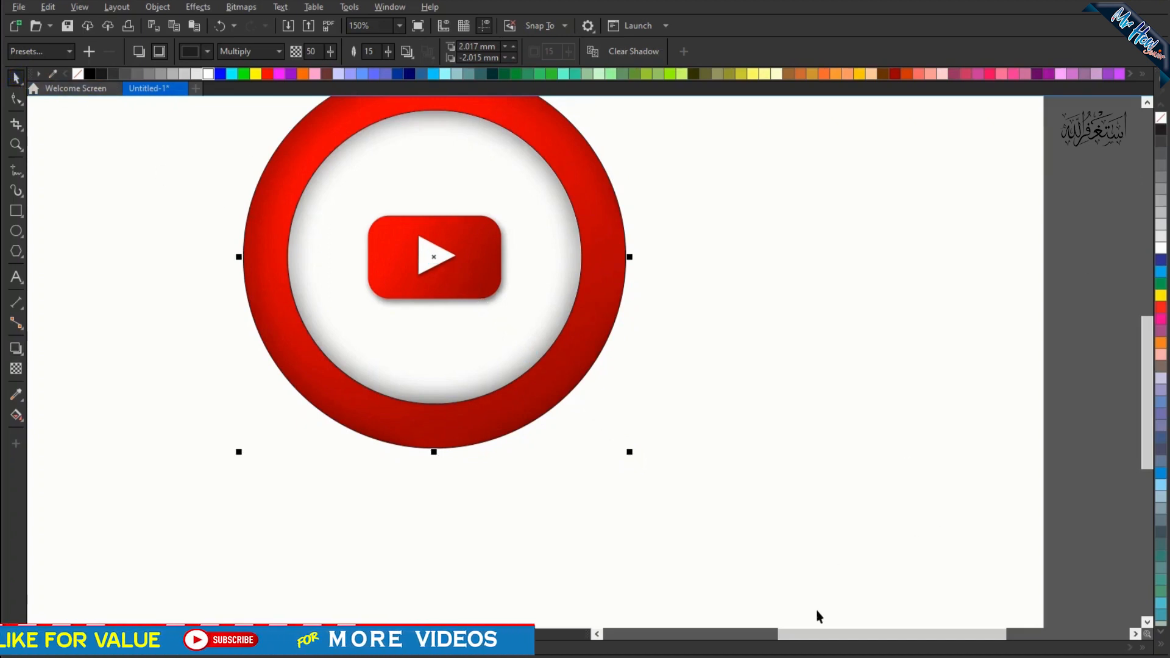
Select all objects of the icon and remove their outlines
{"action": "scroll", "coordinate": [810, 630], "scroll_direction": "left", "scroll_amount": 3}
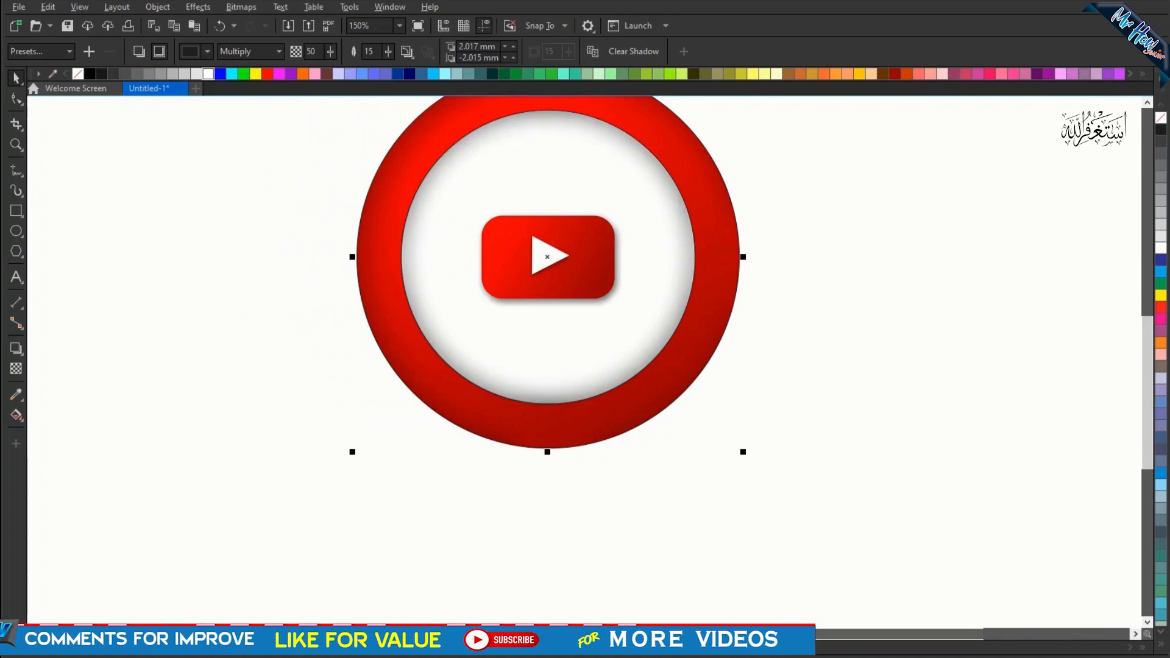
{"action": "left_click_drag", "start_coordinate": [1142, 372], "coordinate": [1140, 343]}
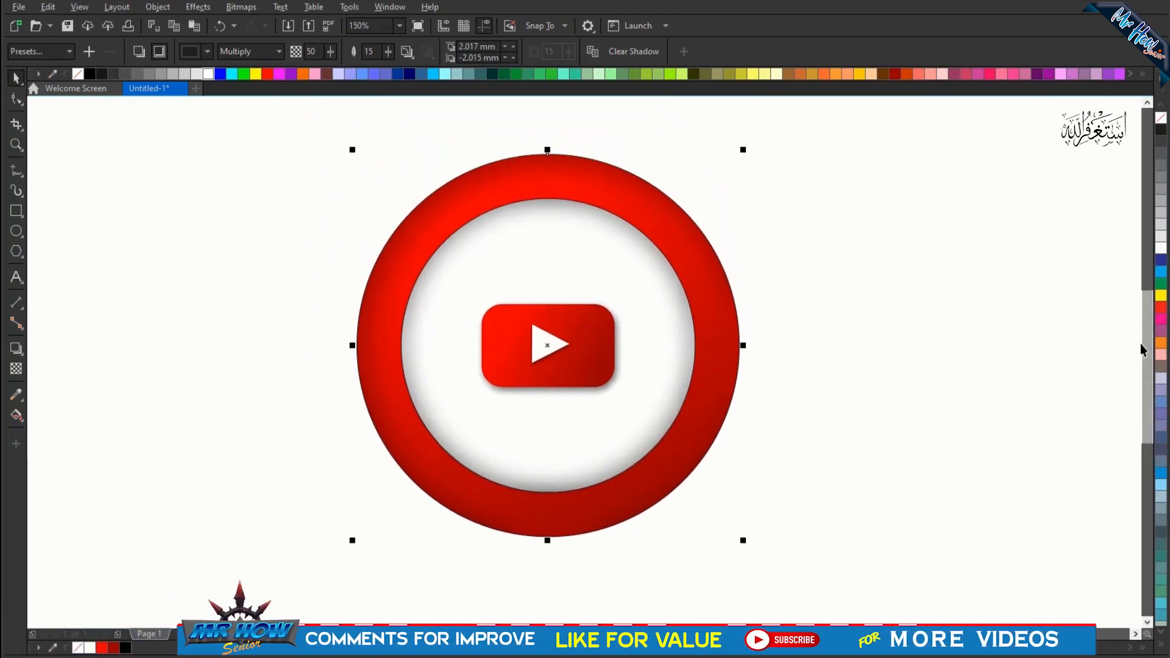
{"action": "left_click", "coordinate": [1043, 388]}
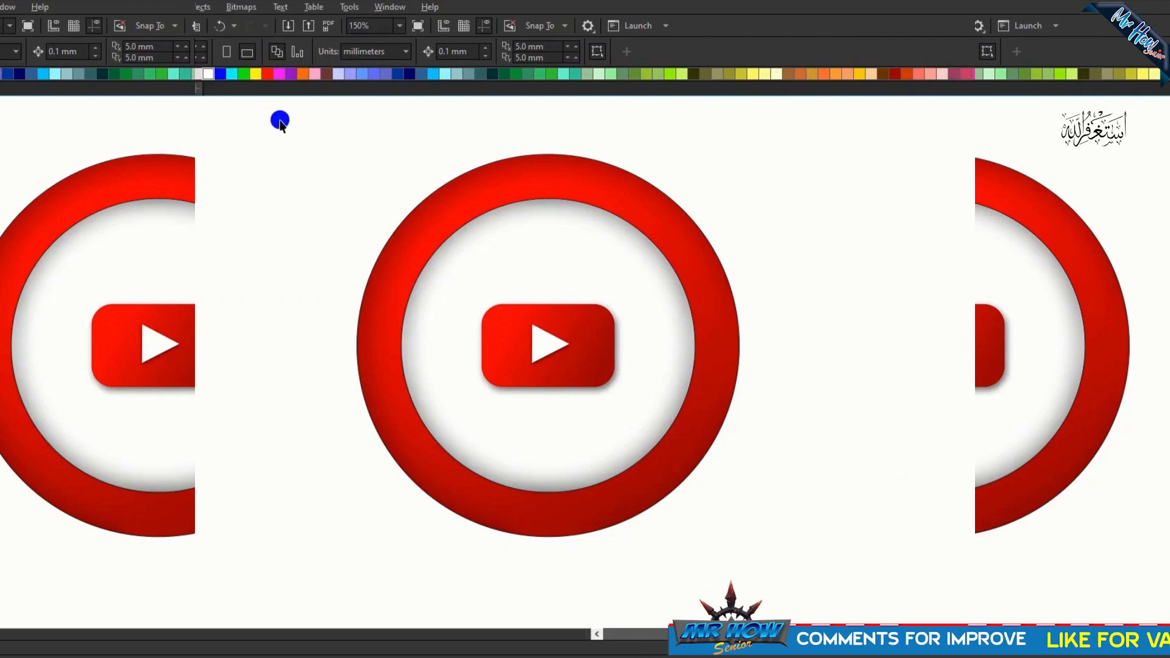
{"action": "left_click_drag", "start_coordinate": [281, 120], "coordinate": [839, 561]}
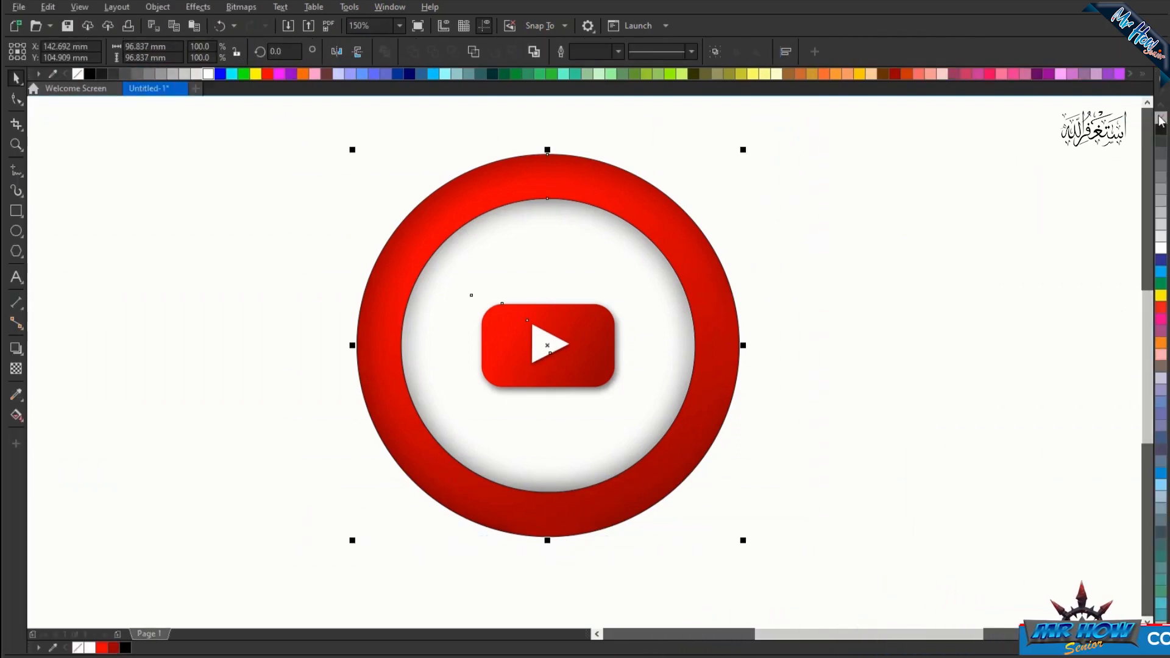
Draw a rectangle about 164 by 49 mm across the lower half of the icon and fill it with red
{"action": "key", "text": "F6"}
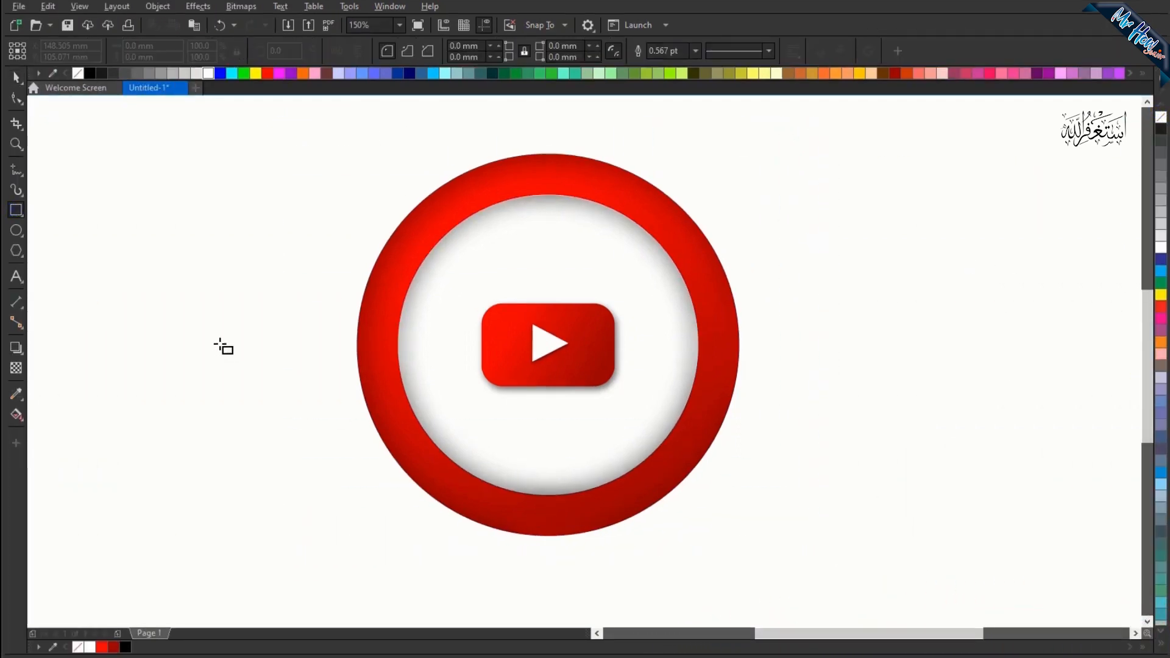
{"action": "mouse_move", "coordinate": [828, 455]}
{"action": "left_mouse_down"}
{"action": "mouse_move", "coordinate": [886, 507]}
{"action": "mouse_move", "coordinate": [896, 539]}
{"action": "mouse_move", "coordinate": [872, 541]}
{"action": "left_mouse_up"}
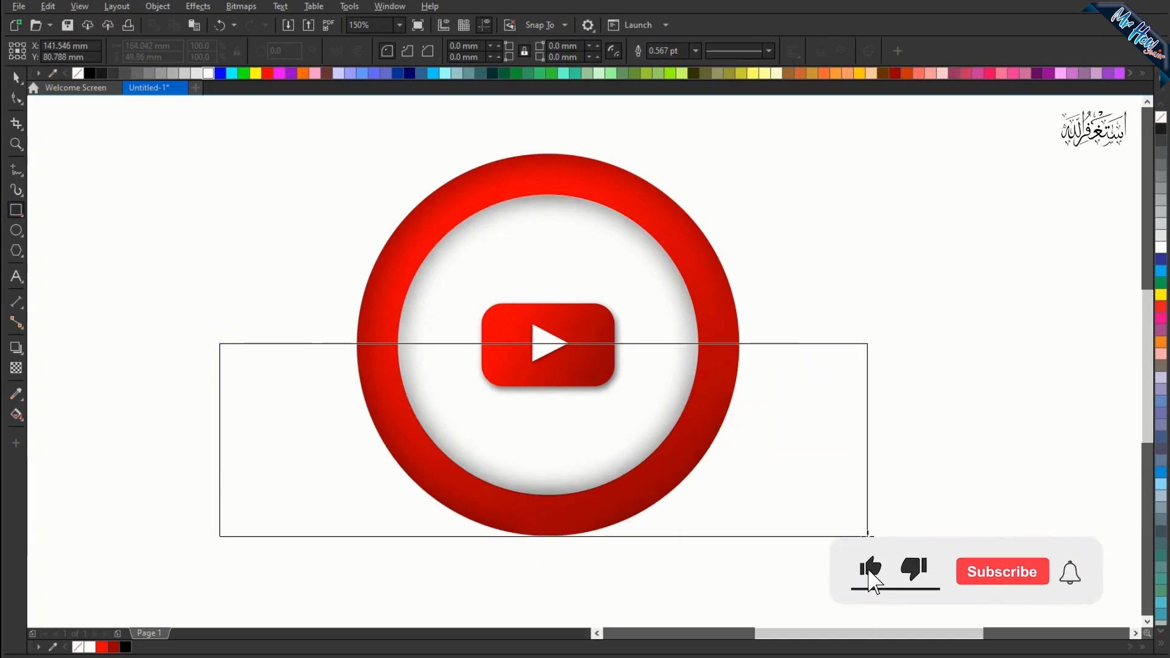
{"action": "left_click", "coordinate": [267, 74]}
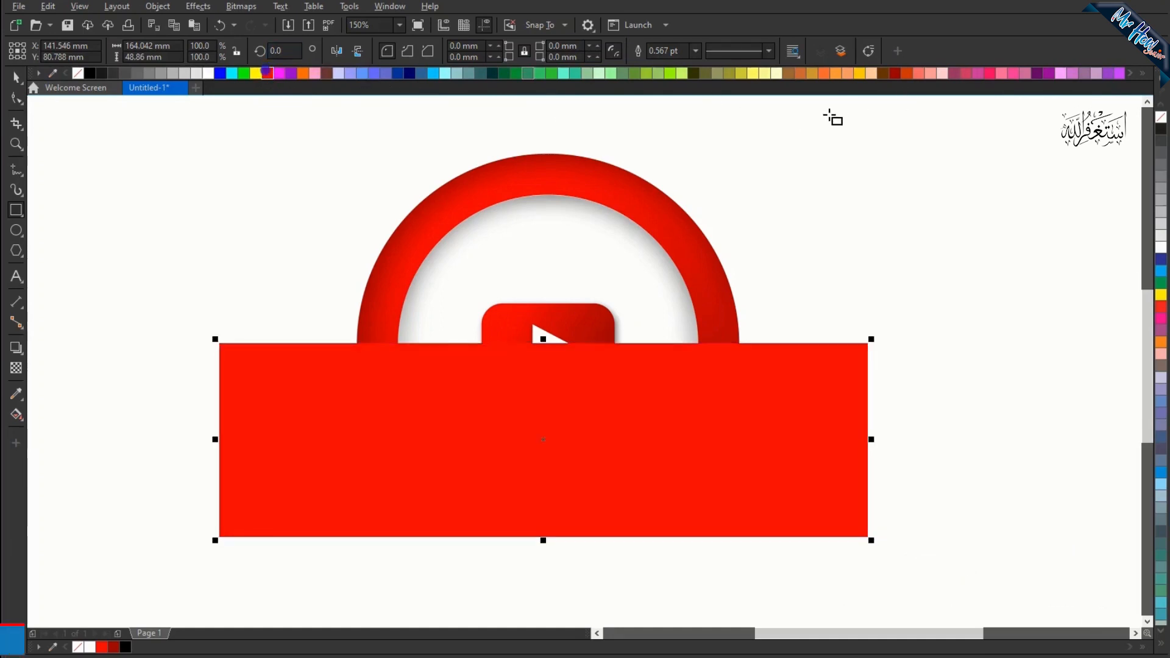
Send the red rectangle behind the icon and extend its lower edge to a height of about 51 mm
{"action": "key", "text": "shift+Page_Down"}
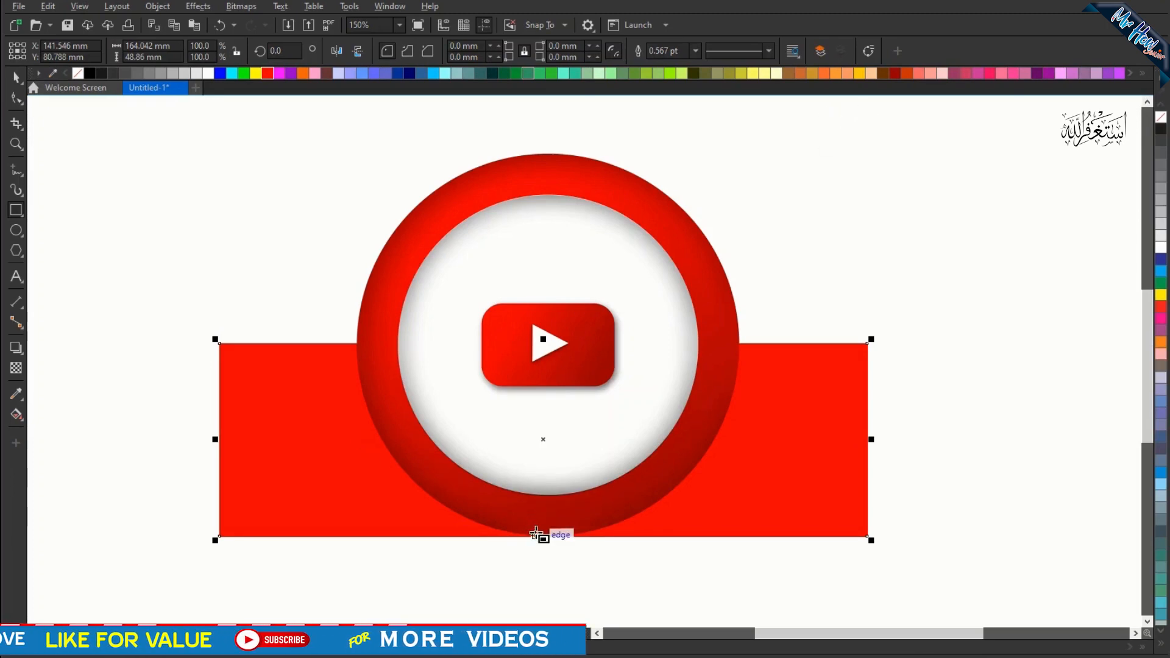
{"action": "left_click_drag", "start_coordinate": [543, 539], "coordinate": [544, 548]}
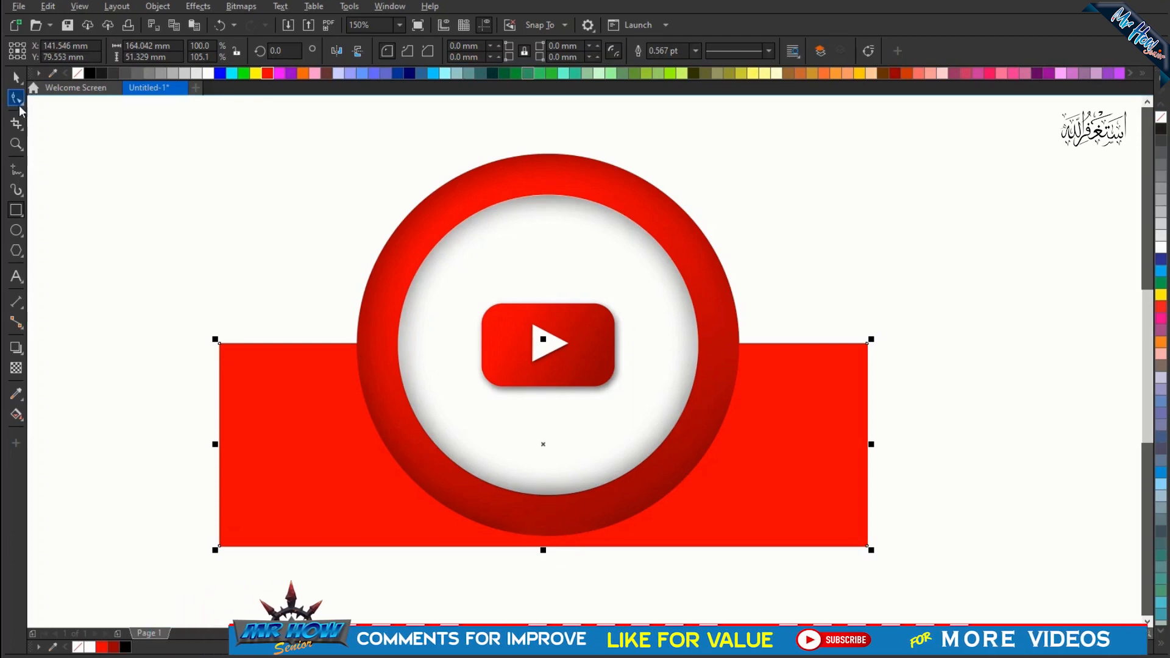
Convert the red rectangle to curves and raise two new top-edge nodes behind the ring to make sloped shoulders, about 67 mm tall overall
{"action": "left_click", "coordinate": [15, 78]}
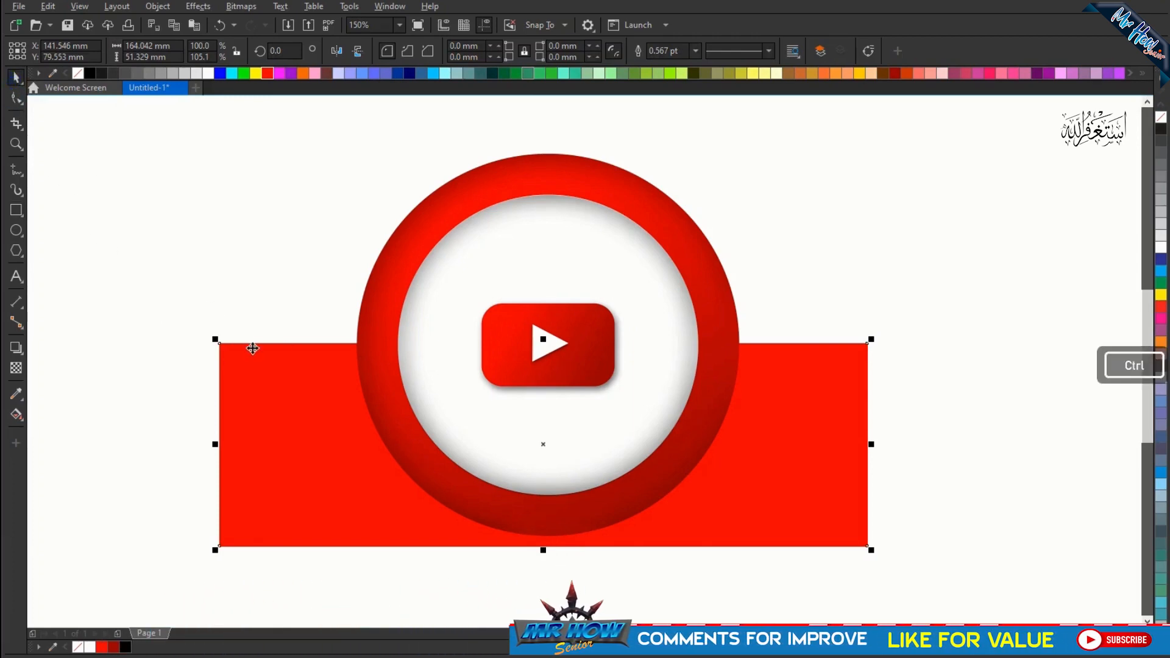
{"action": "double_click", "coordinate": [287, 400]}
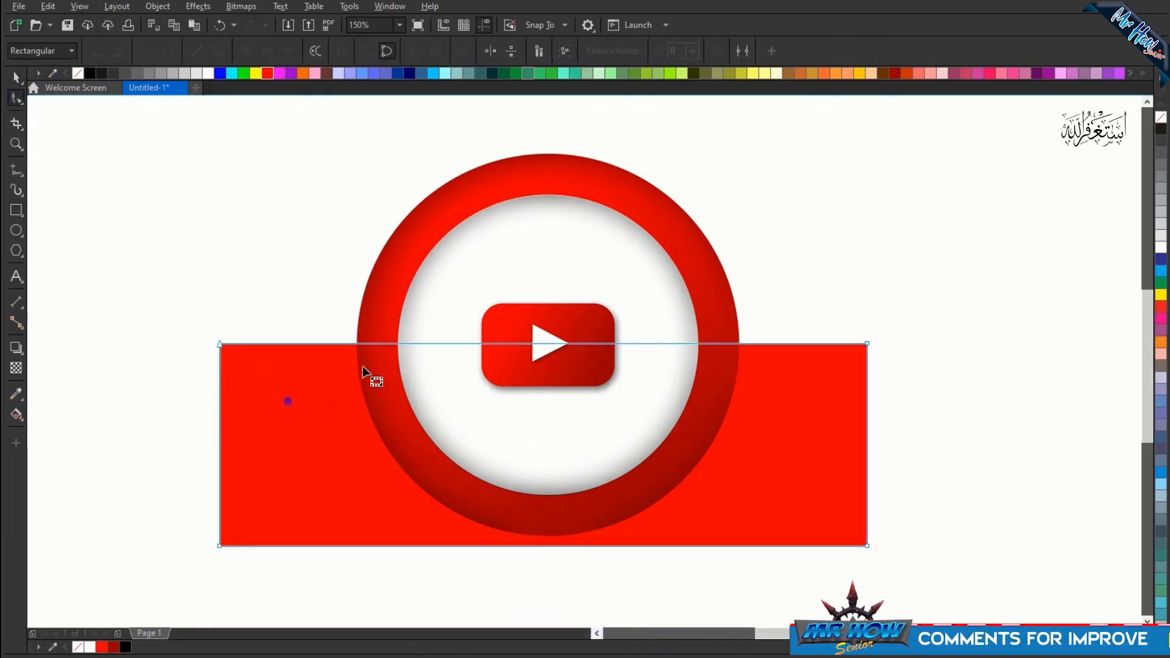
{"action": "left_click", "coordinate": [720, 343]}
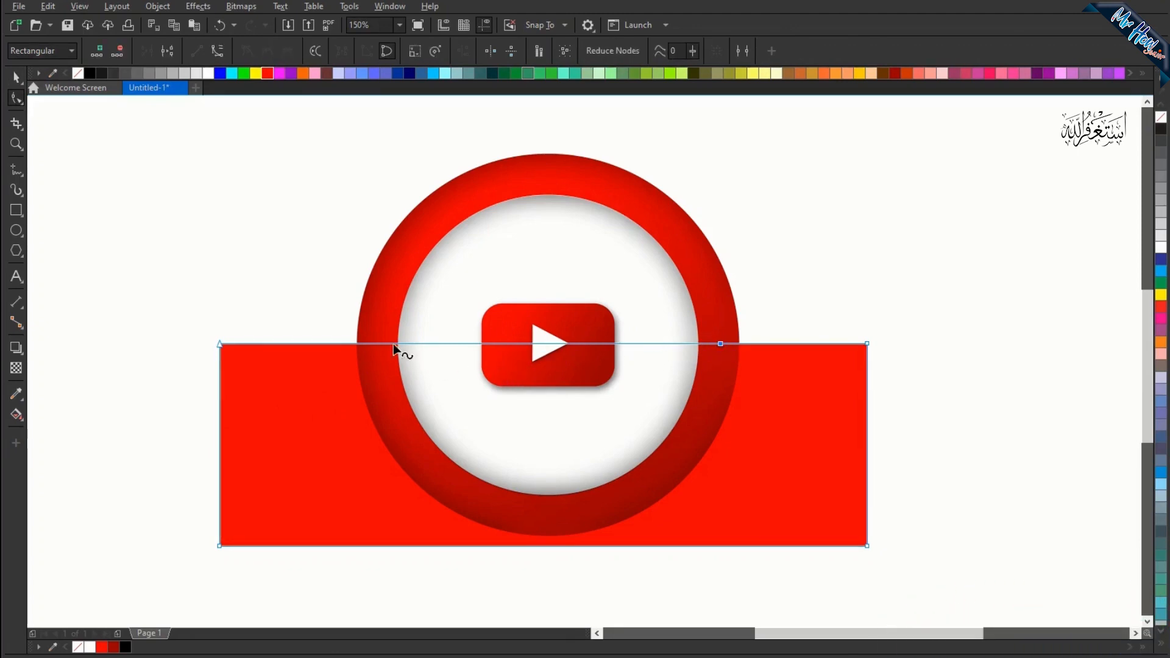
{"action": "left_click", "coordinate": [377, 342]}
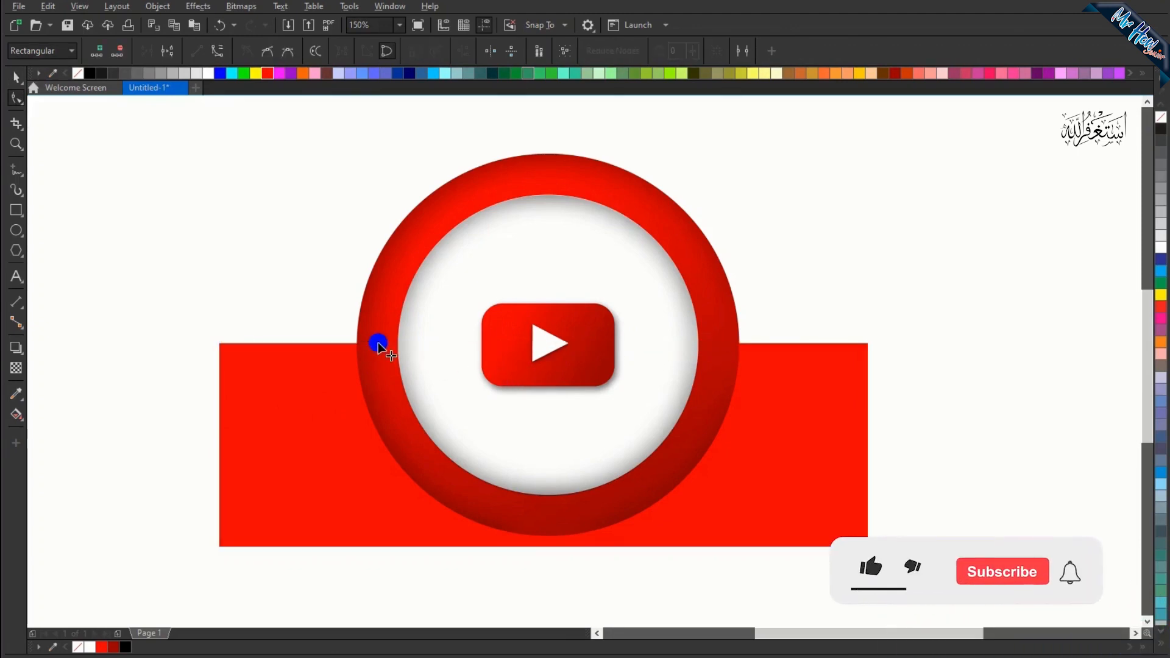
{"action": "double_click", "coordinate": [378, 342]}
{"action": "left_click_drag", "start_coordinate": [378, 343], "coordinate": [373, 285]}
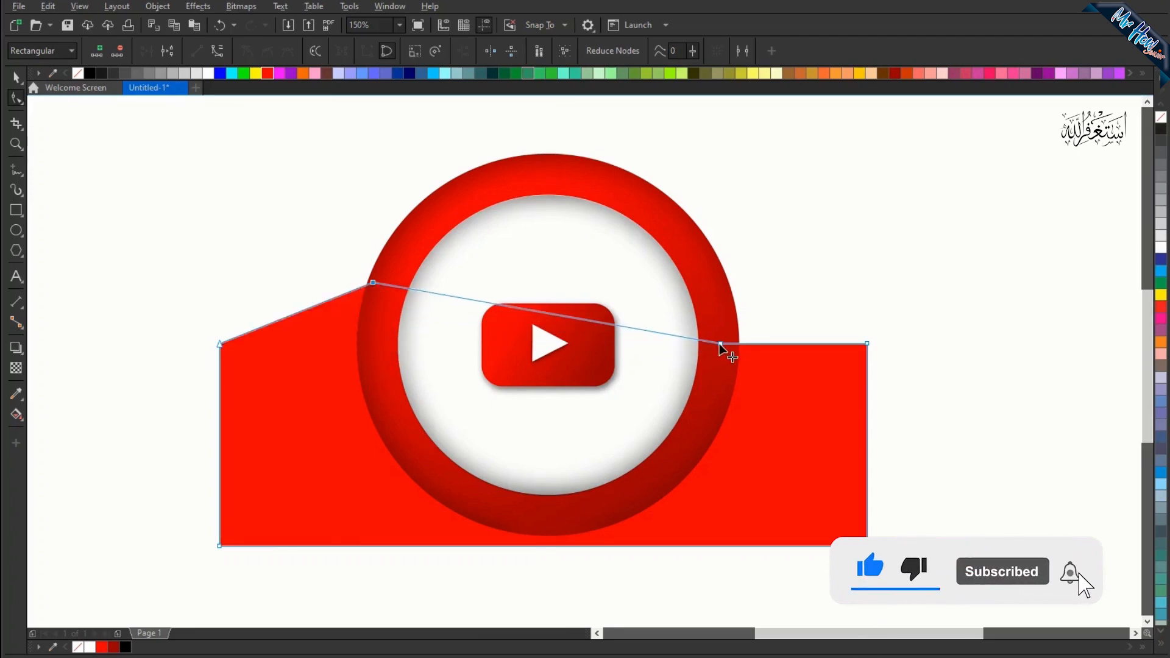
{"action": "left_click_drag", "start_coordinate": [711, 283], "coordinate": [711, 283]}
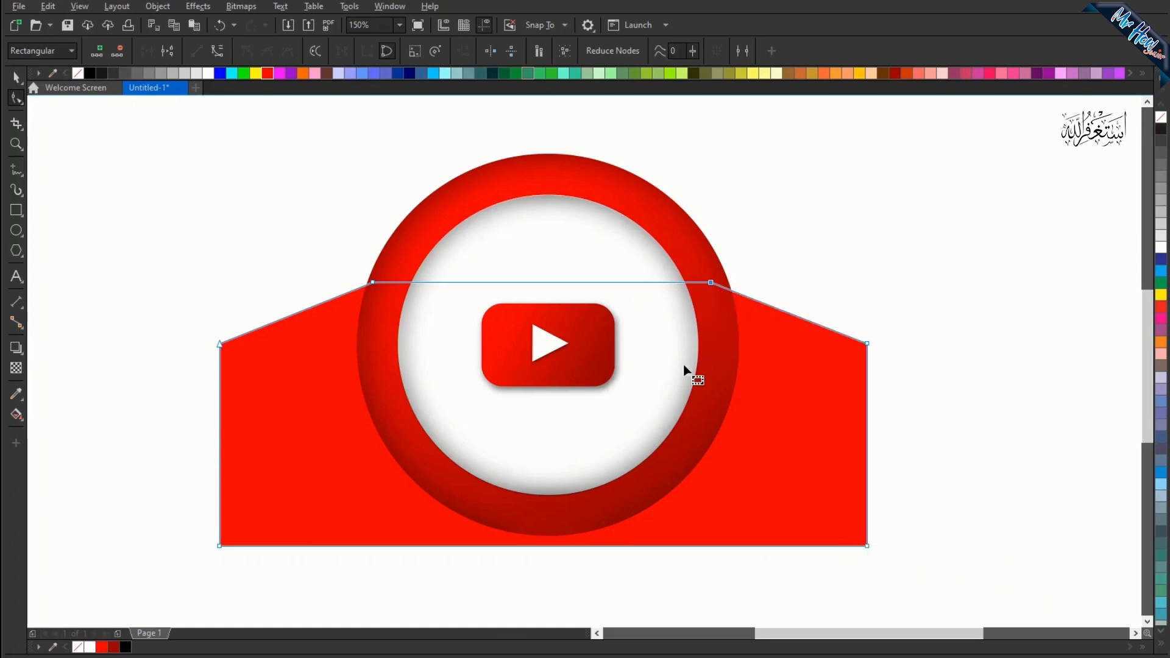
Fill the shouldered banner with a vertical linear gradient from red at its base to dark red at its top, and remove its outline
{"action": "left_click", "coordinate": [16, 78]}
{"action": "left_click", "coordinate": [99, 157]}
{"action": "left_click", "coordinate": [292, 353]}
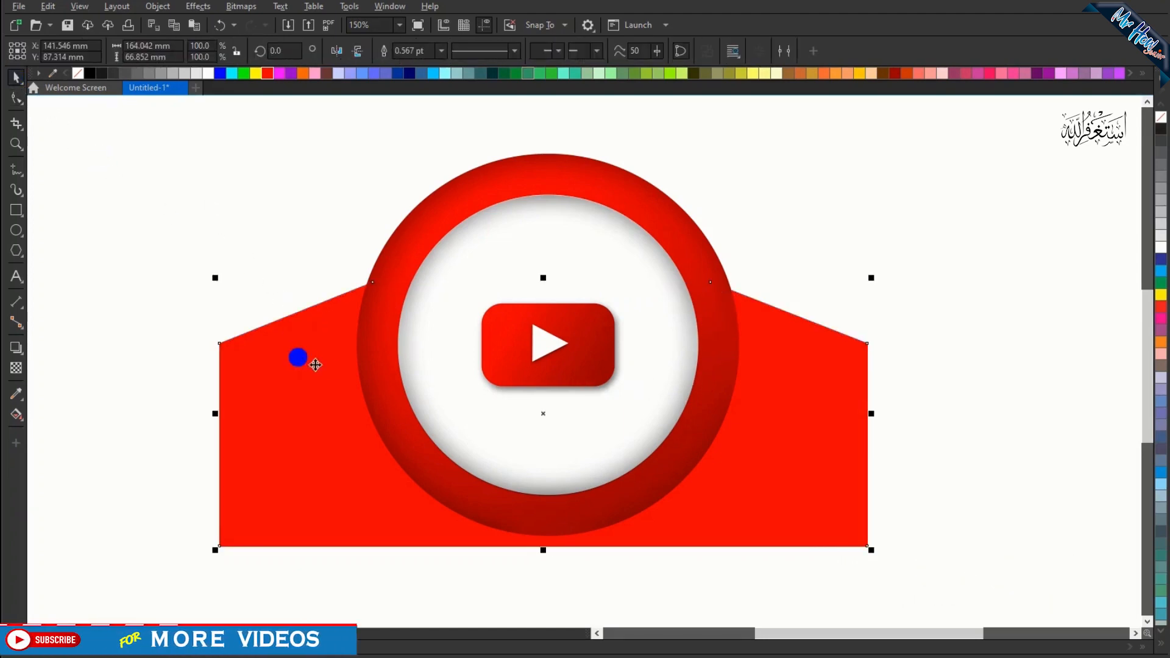
{"action": "left_click", "coordinate": [16, 349]}
{"action": "left_click", "coordinate": [17, 416]}
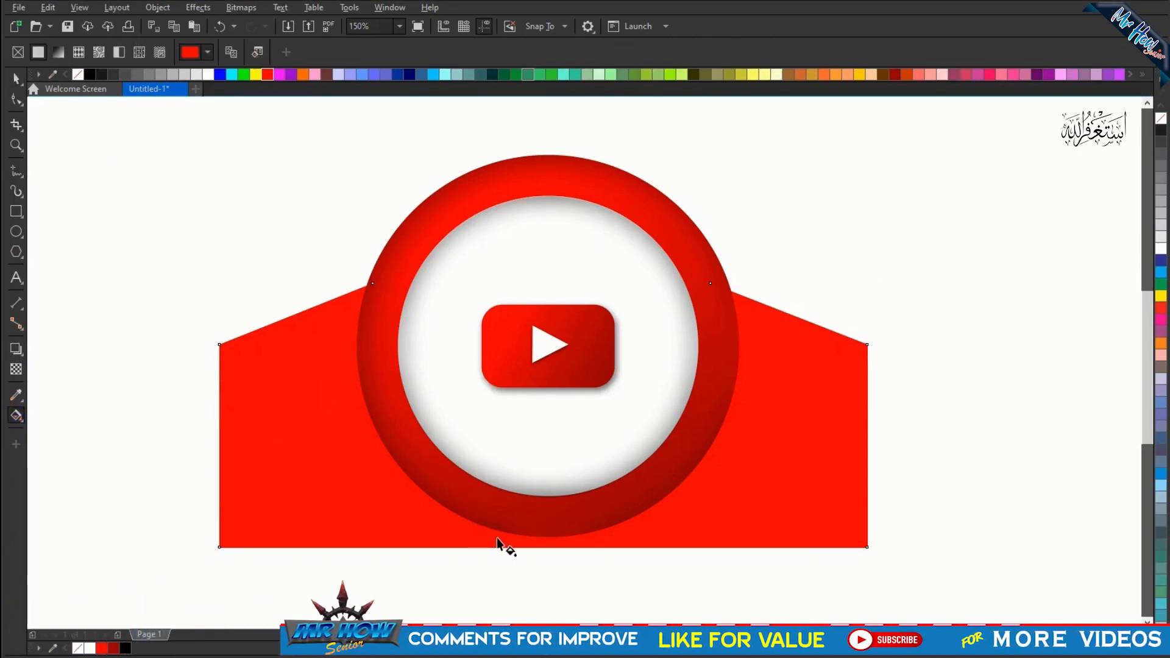
{"action": "left_click_drag", "start_coordinate": [550, 545], "coordinate": [550, 296]}
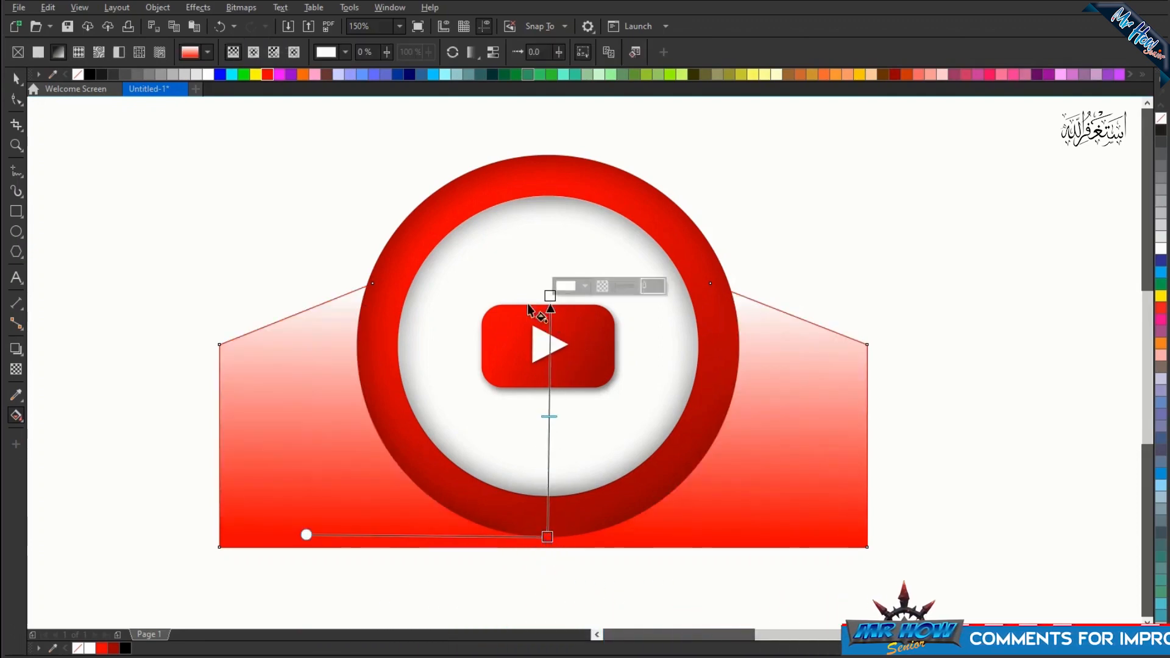
{"action": "left_click", "coordinate": [895, 76]}
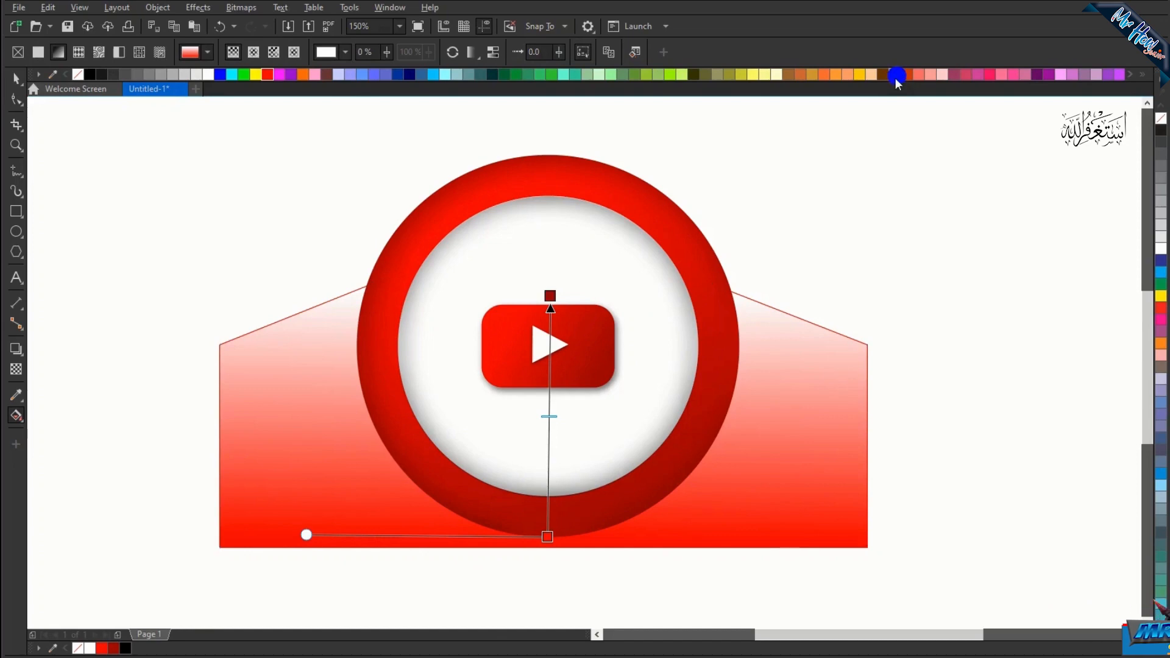
{"action": "left_click", "coordinate": [16, 80]}
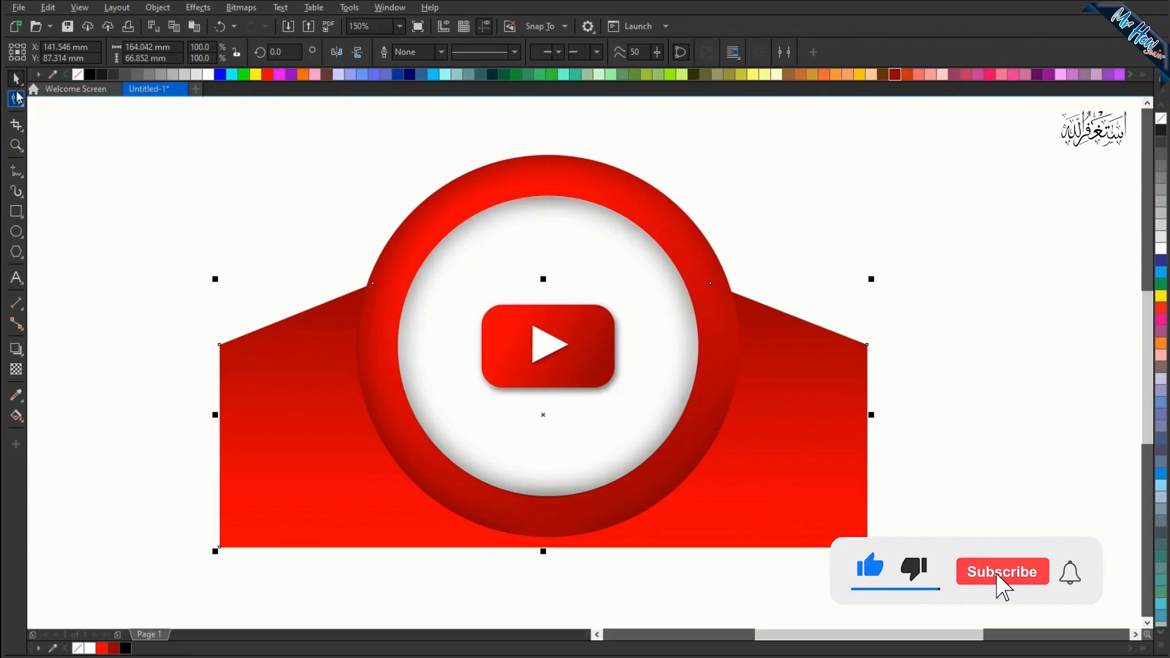
{"action": "left_click", "coordinate": [45, 144]}
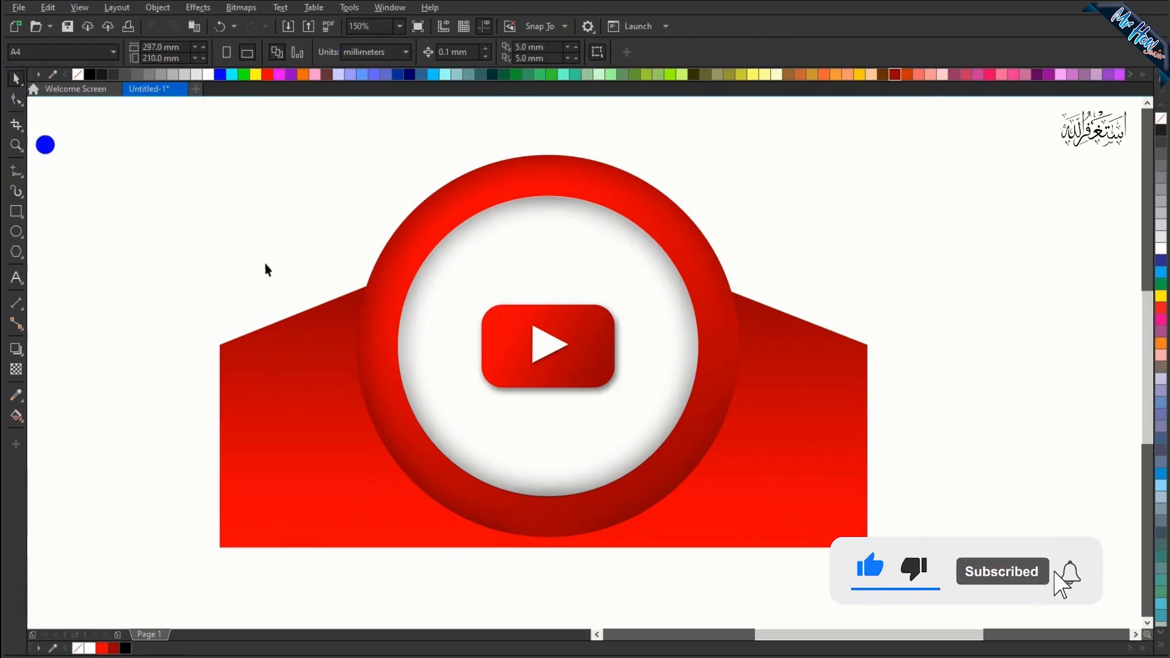
Reduce the banner's height by lowering its top edge to just below the middle of the icon
{"action": "left_click", "coordinate": [319, 437]}
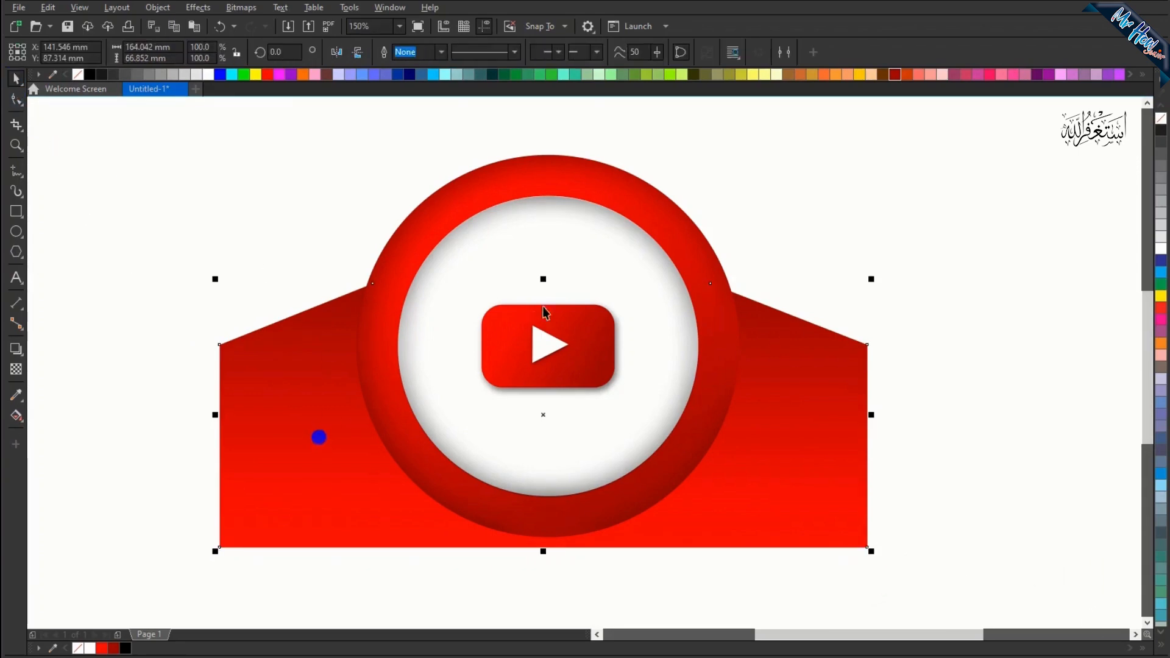
{"action": "left_click_drag", "start_coordinate": [543, 279], "coordinate": [556, 384]}
{"action": "left_click", "coordinate": [237, 252]}
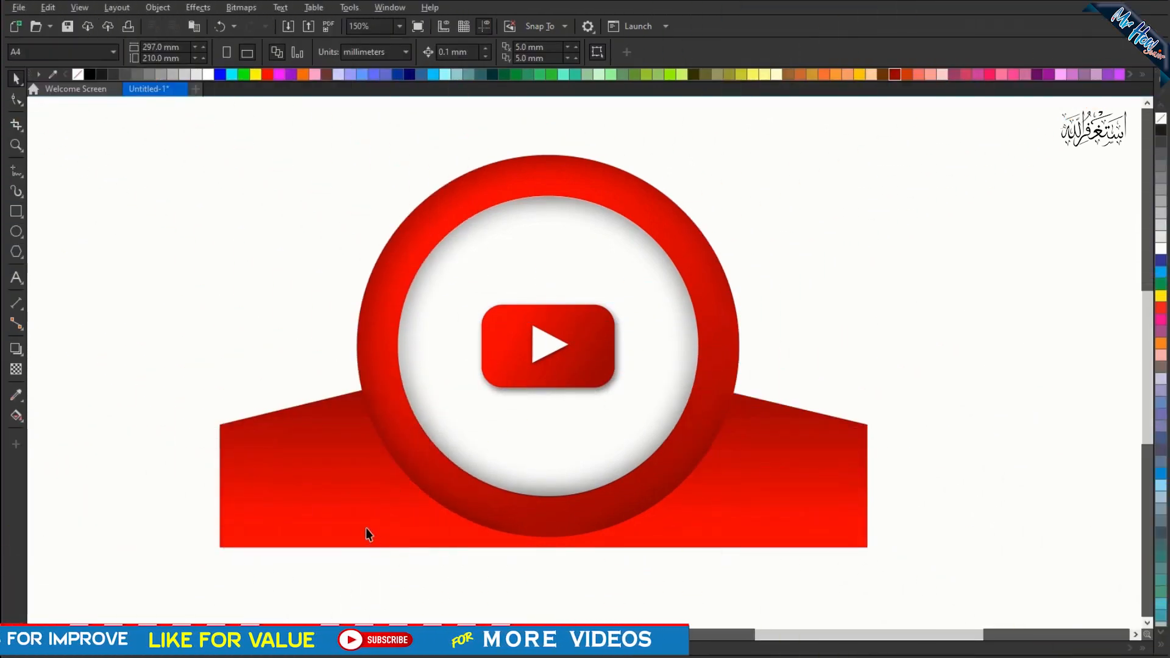
Add a drop shadow to the banner, offset about 0.1 mm right and 4.9 mm down
{"action": "left_click", "coordinate": [366, 528]}
{"action": "left_click", "coordinate": [16, 349]}
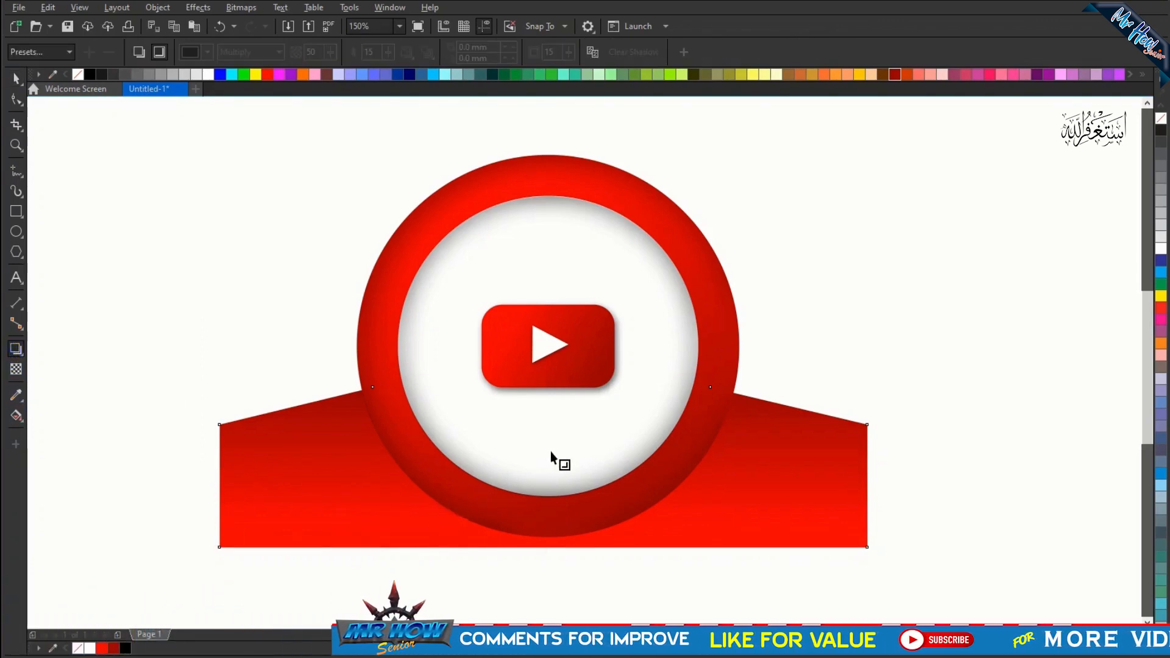
{"action": "left_click_drag", "start_coordinate": [551, 451], "coordinate": [553, 555]}
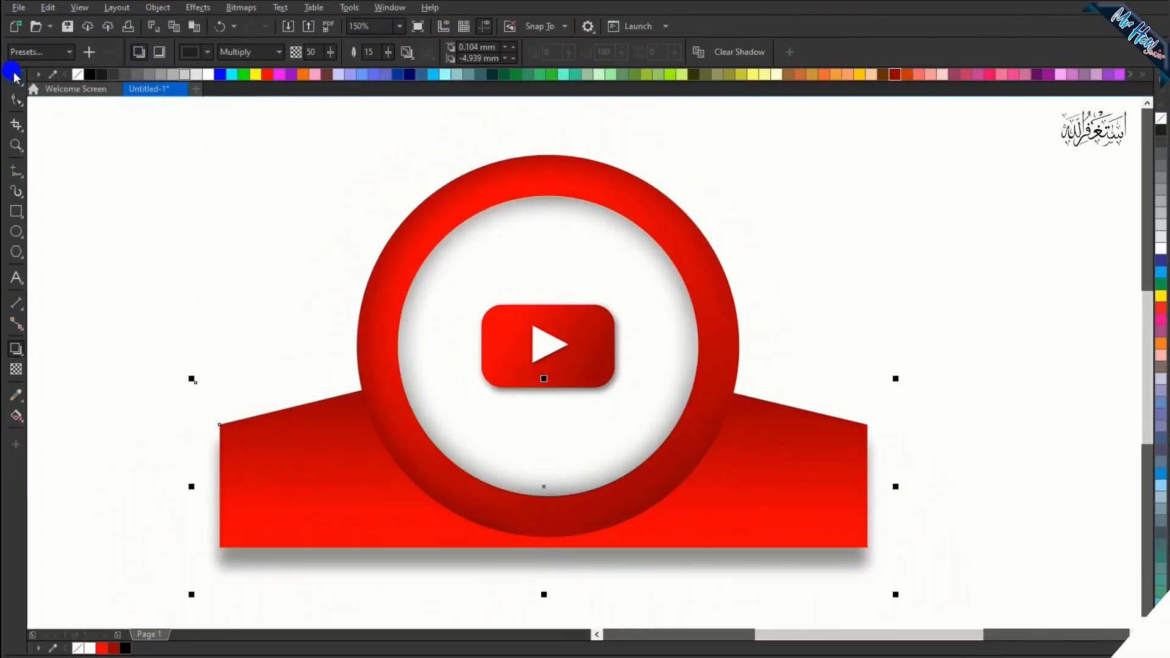
{"action": "left_click", "coordinate": [15, 77]}
{"action": "left_click", "coordinate": [97, 134]}
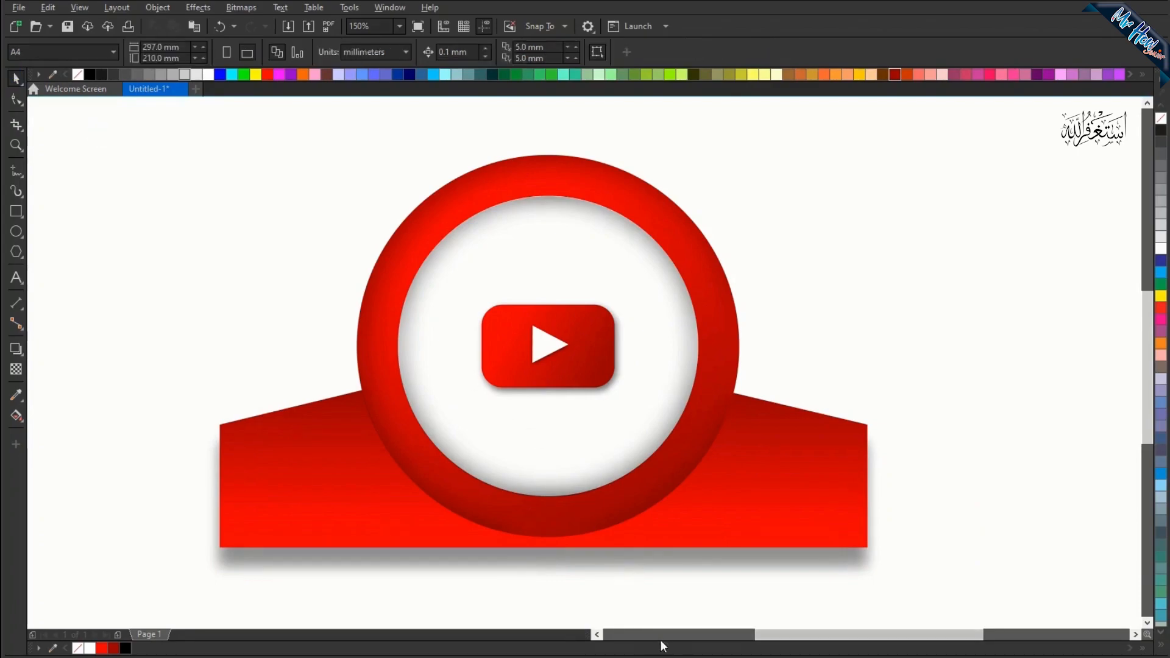